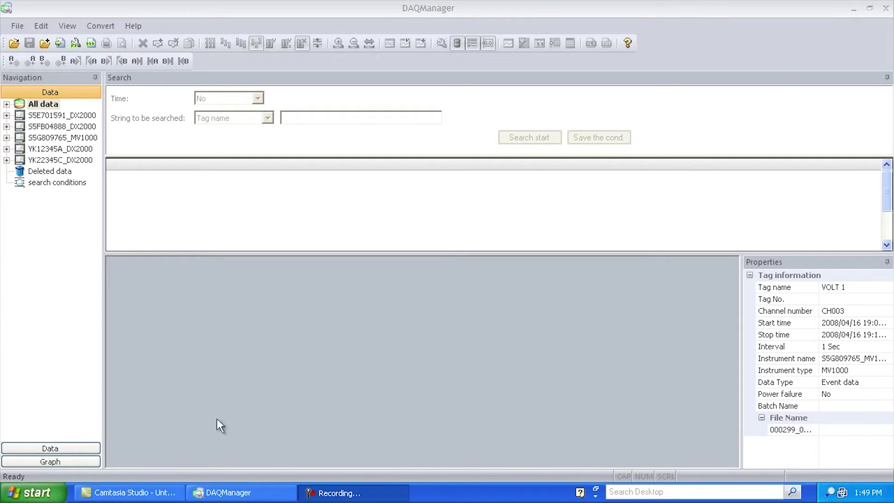
- Look through the installed programs for DAQManager's instruction manual, operation guide and user's manual
click(34, 492)
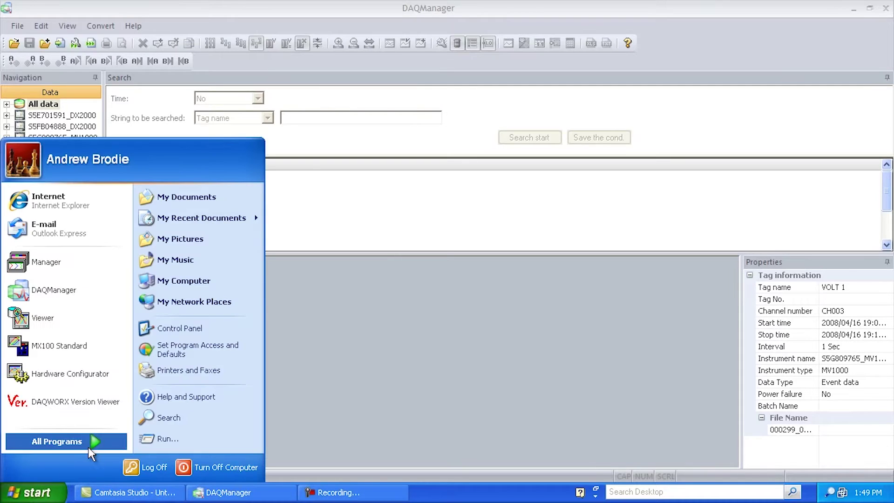
mouse_move(88, 447)
mouse_move(240, 286)
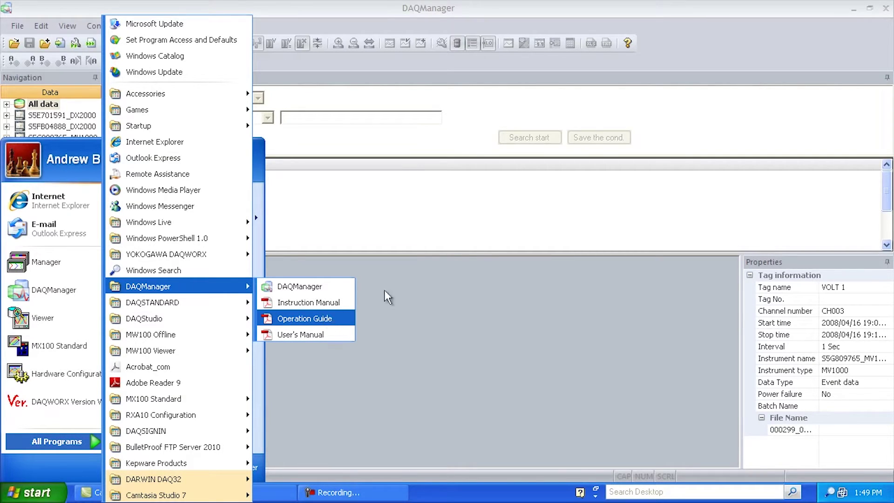
click(498, 310)
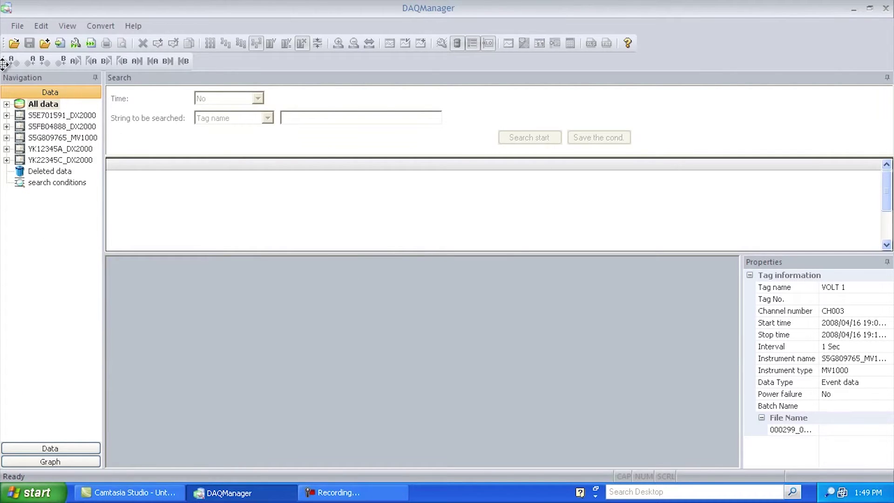
- Open the automatic import folder settings and view the folder selection for a new import entry, leaving it without choosing a folder
click(18, 26)
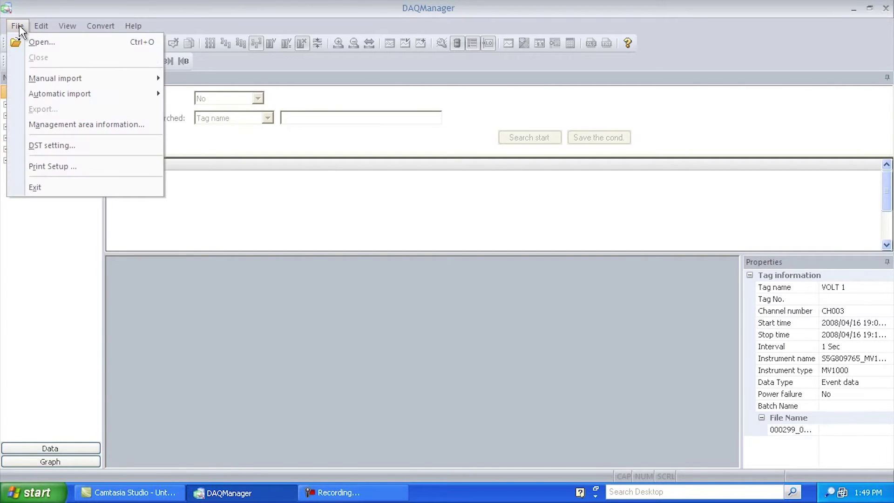
mouse_move(42, 76)
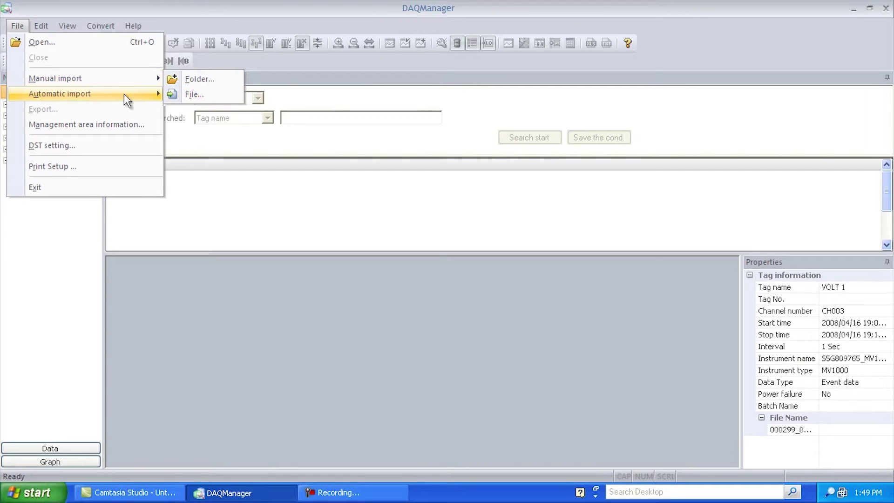
mouse_move(125, 95)
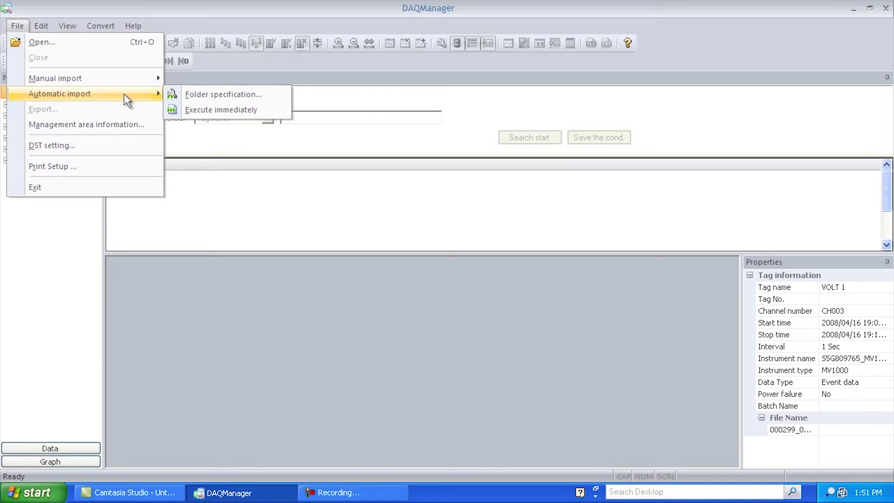
click(198, 94)
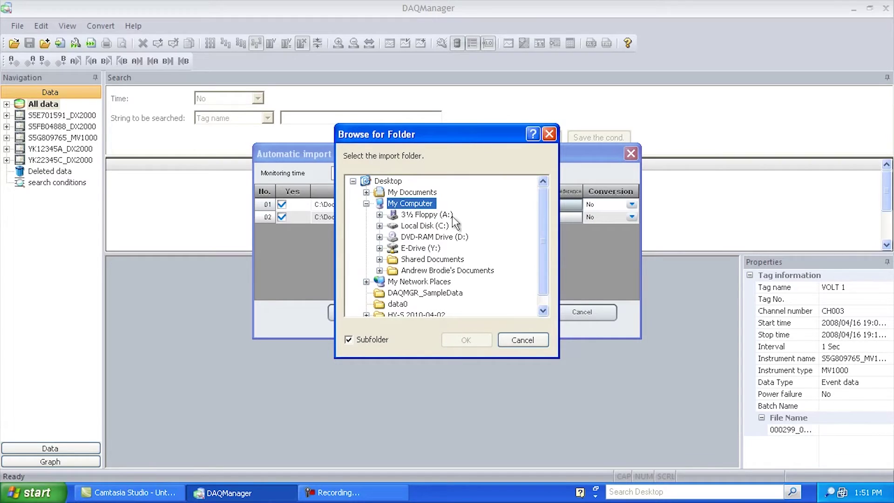
click(519, 341)
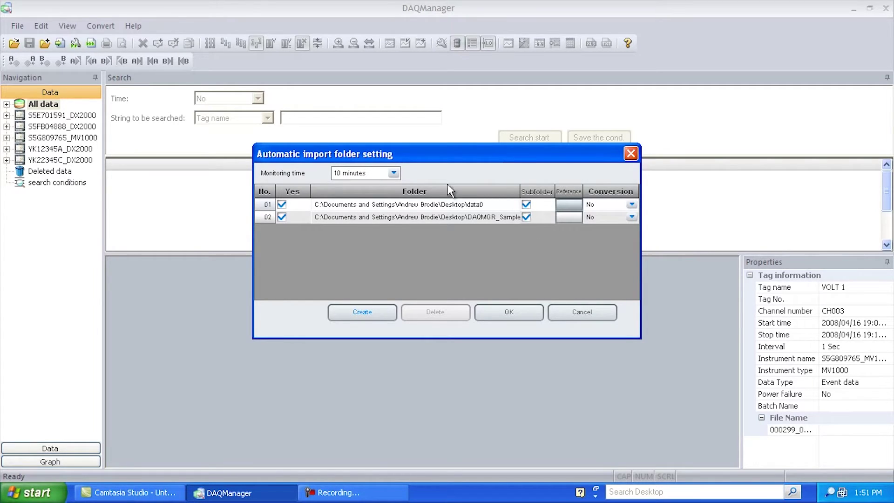
- Review the available monitoring times and the data0 folder's conversion options, and leave the automatic import settings without changes
click(391, 172)
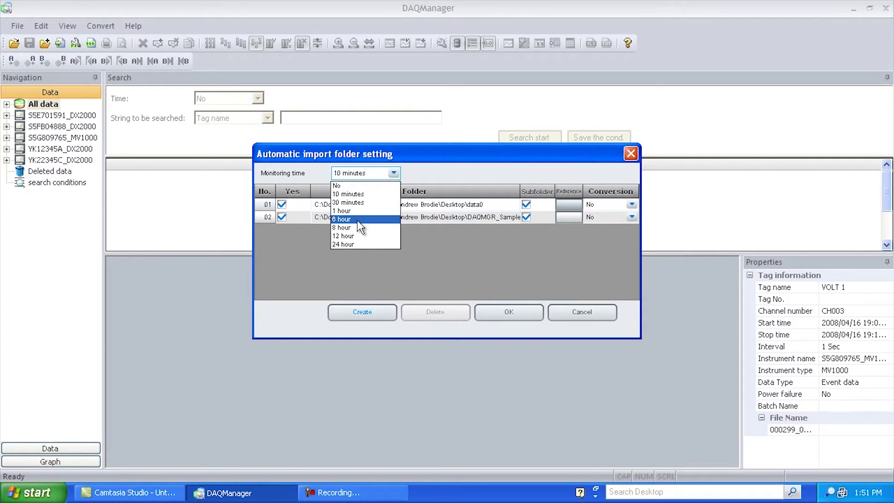
click(440, 177)
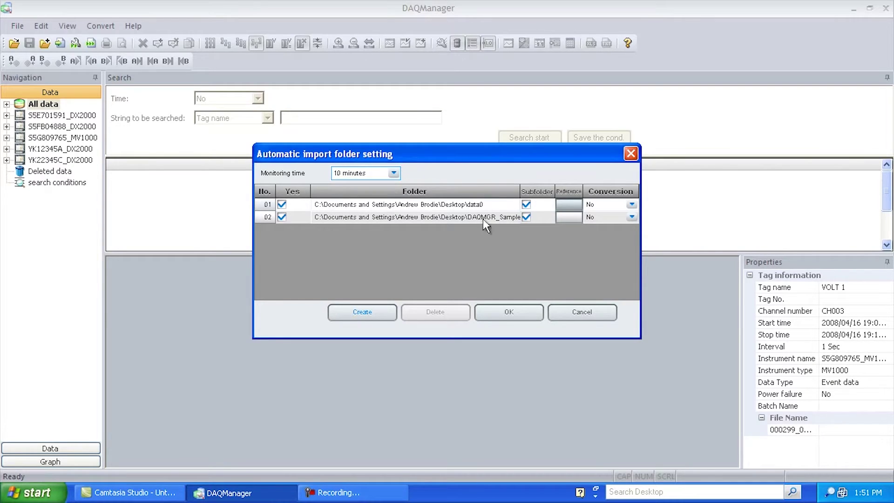
click(631, 205)
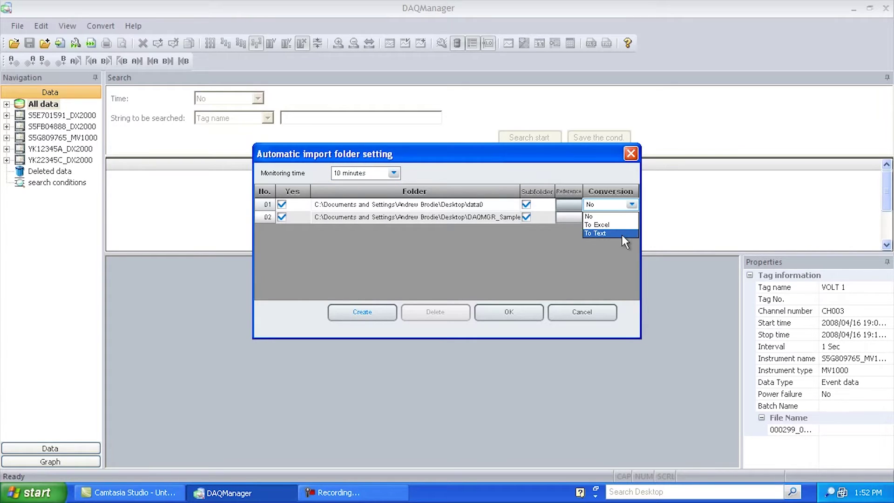
click(607, 216)
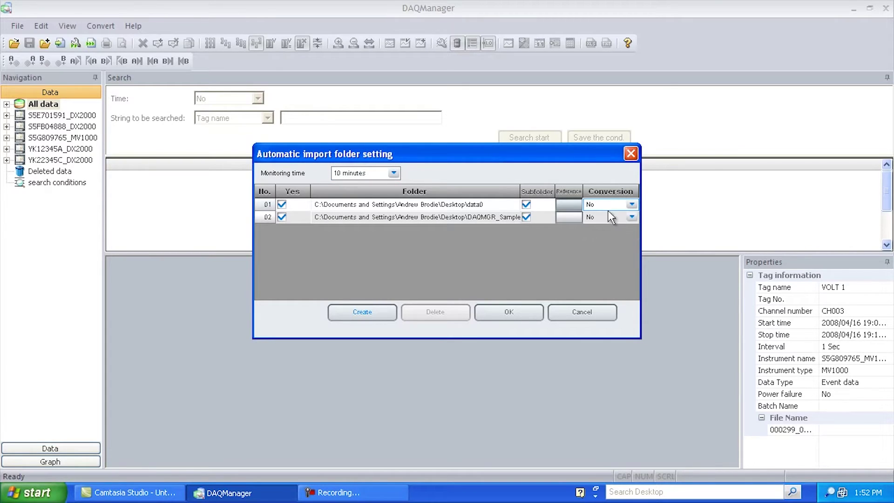
click(590, 313)
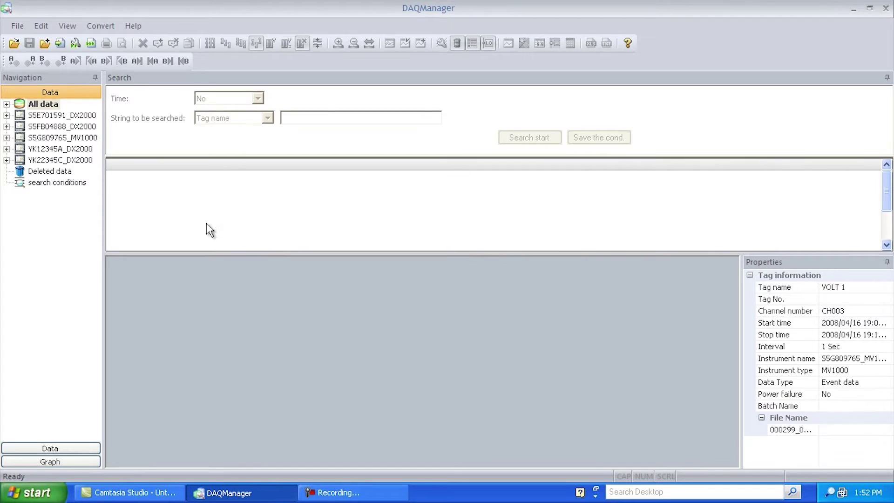
click(20, 28)
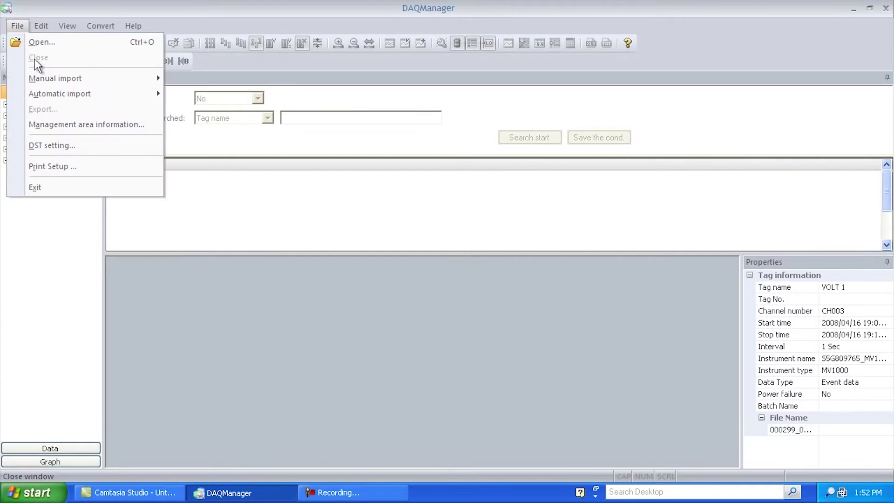
mouse_move(54, 93)
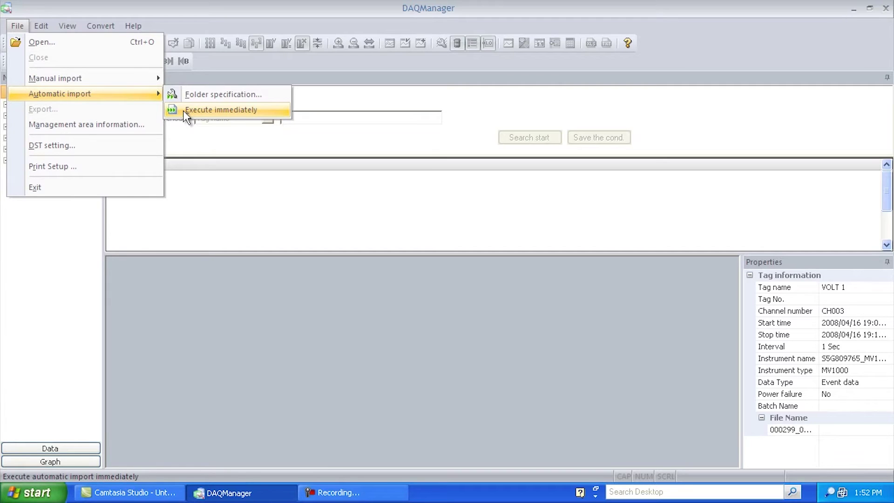
click(80, 272)
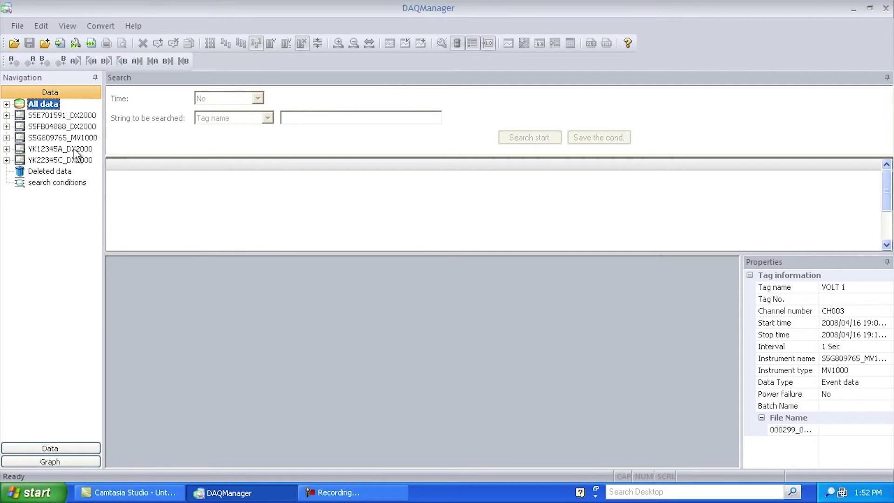
- Expand All data and review its tag, alarm, display group, message, file and continuous data lists, enlarging the list area
click(7, 104)
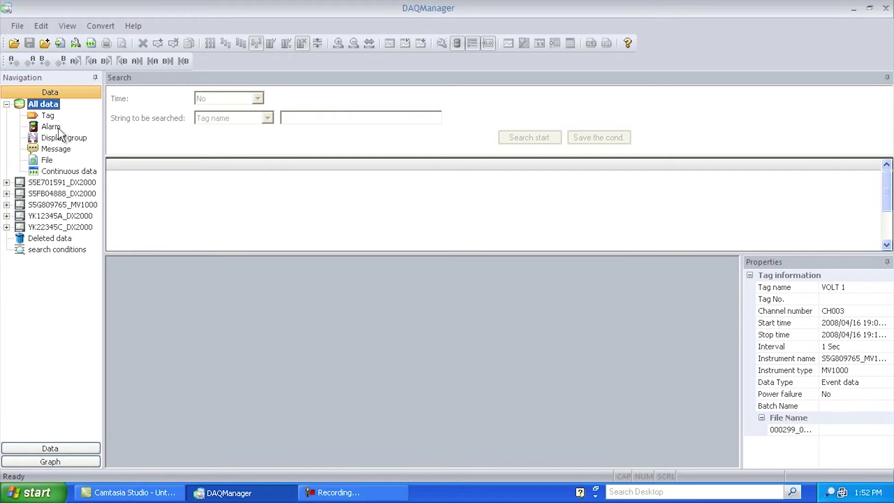
click(50, 118)
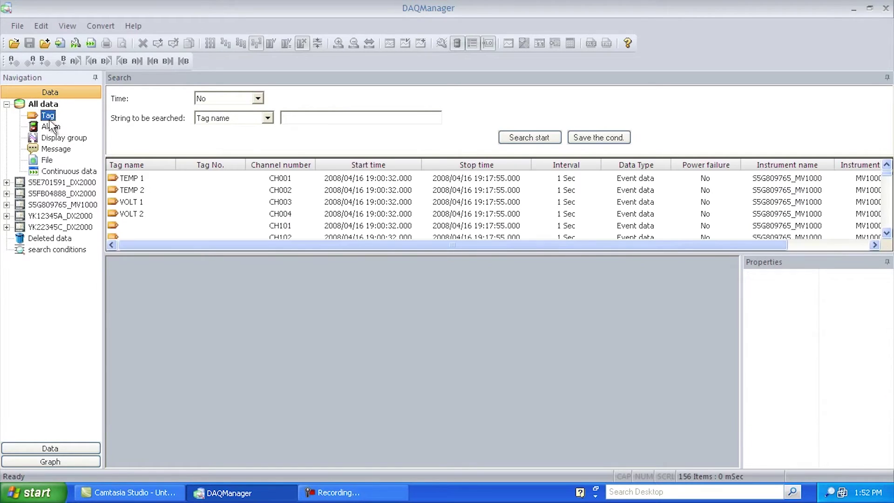
click(52, 129)
click(57, 137)
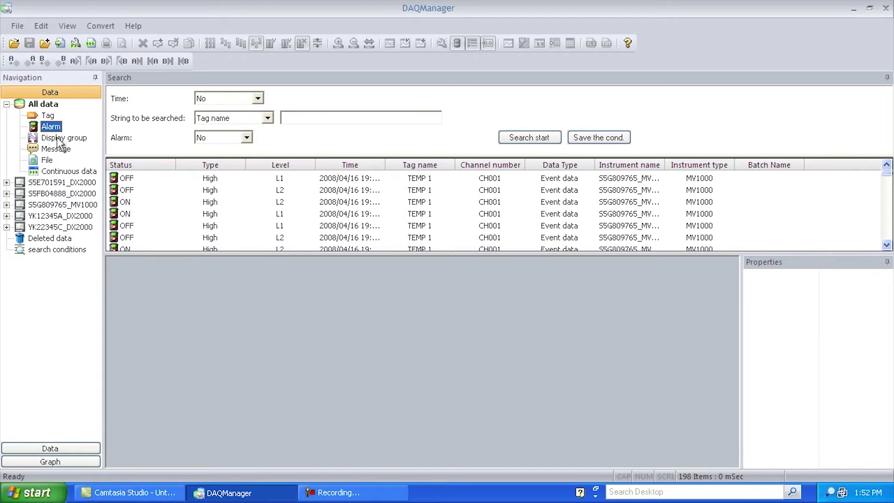
click(53, 150)
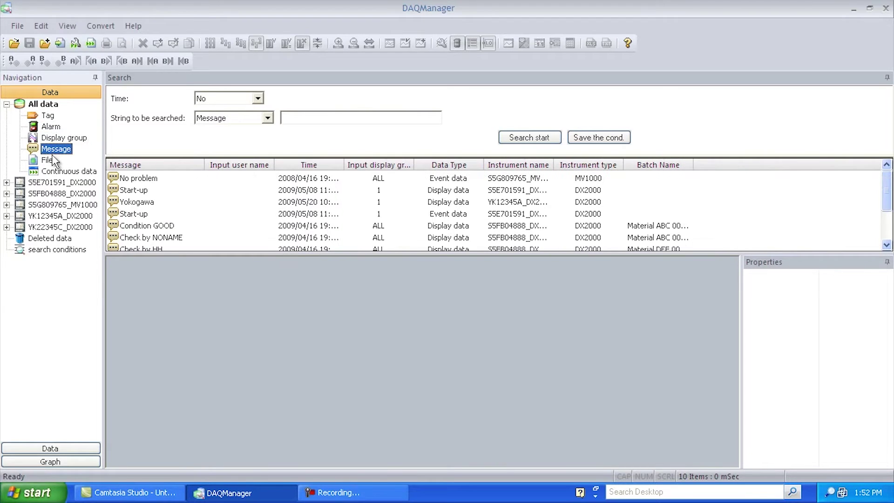
click(50, 160)
click(56, 173)
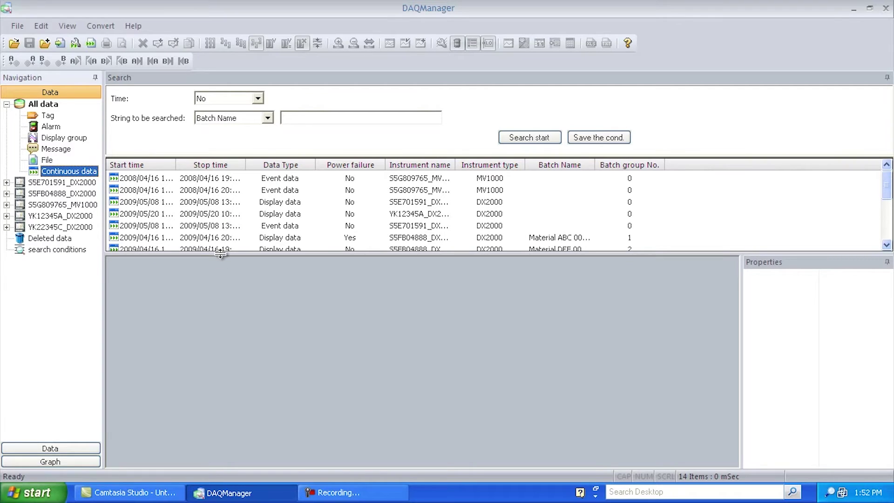
drag(217, 251, 224, 332)
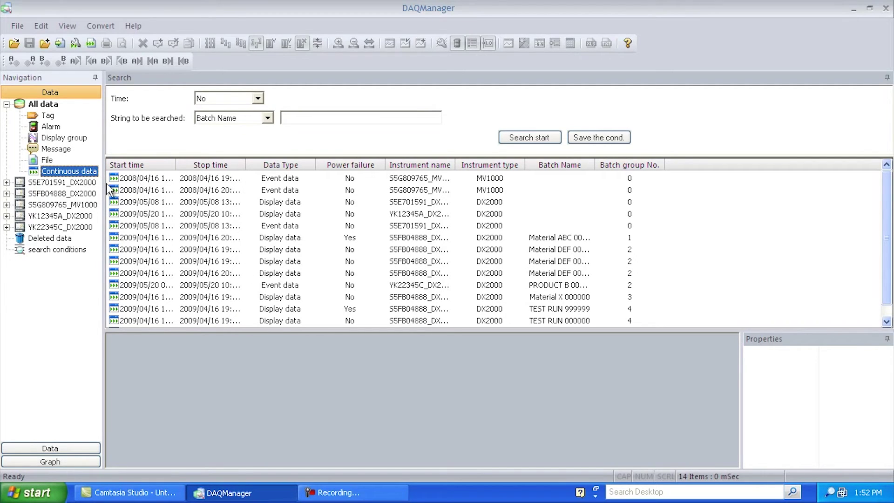
- Search all tags by tag name for VOLT 1, followed by a search for VOLT 2
click(47, 116)
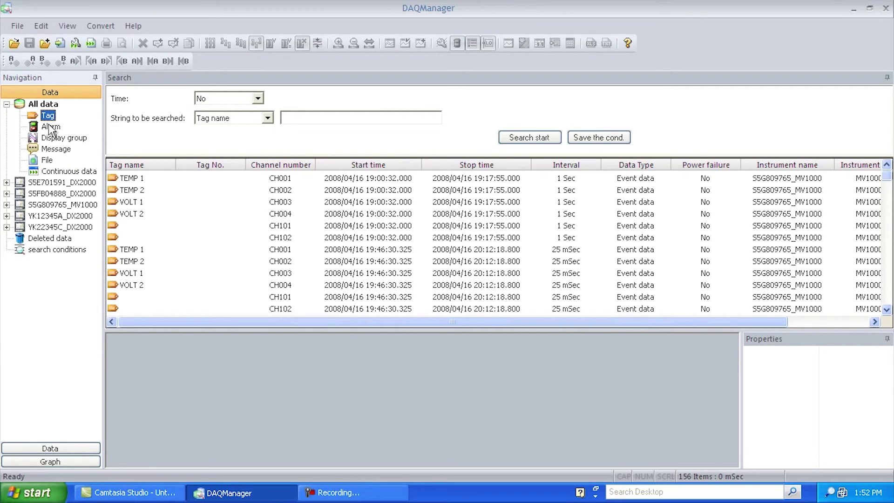
click(333, 117)
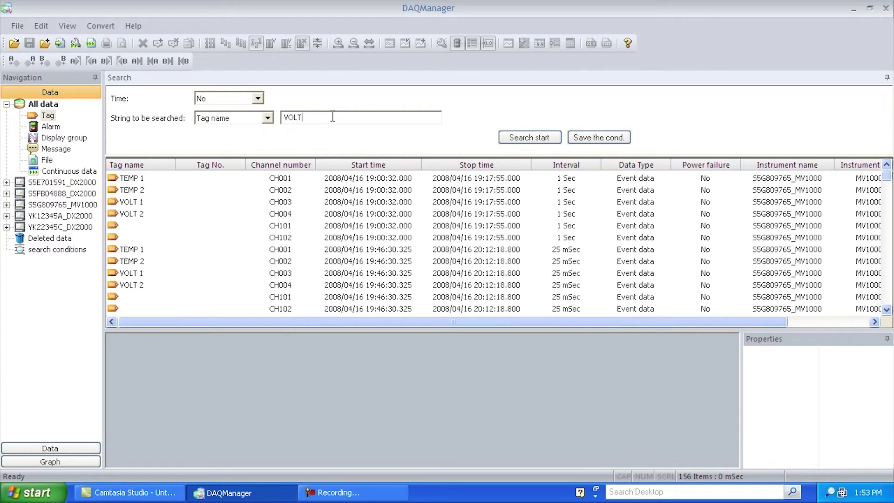
click(513, 138)
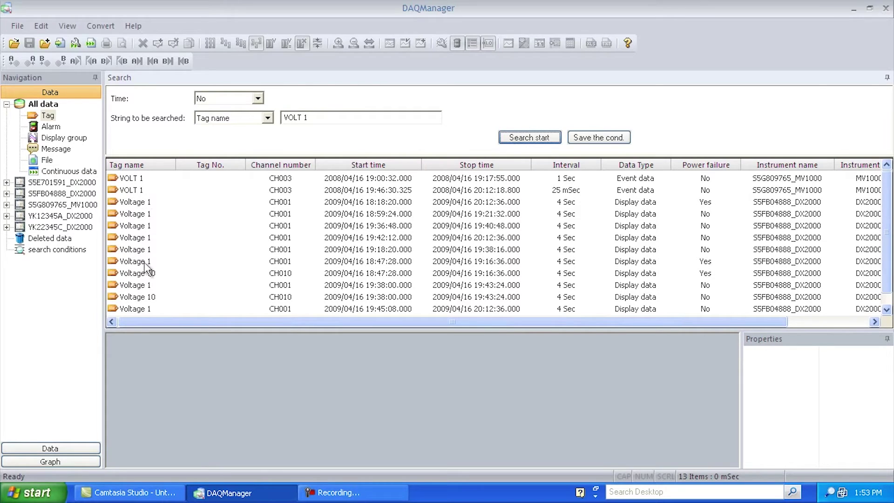
click(313, 119)
click(533, 138)
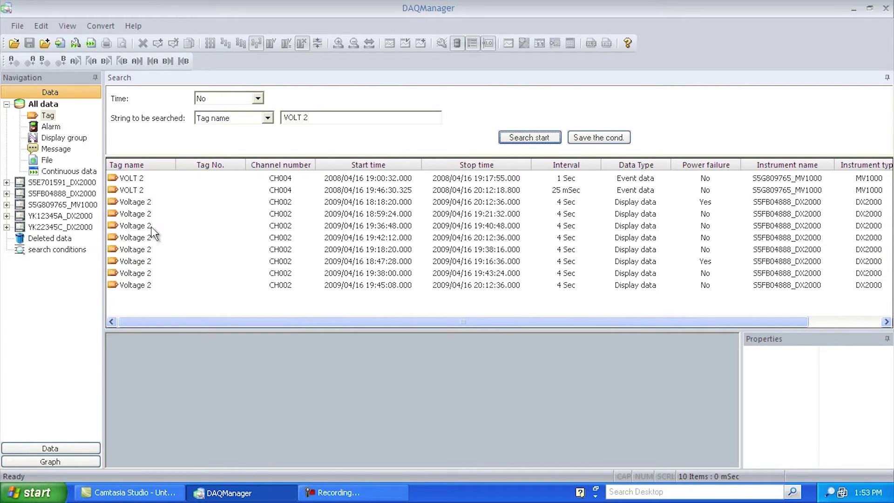
- Graph the Voltage 2 tag record starting 2009/04/16 19:42:12 and enlarge the graph to fill the display area
double_click(128, 238)
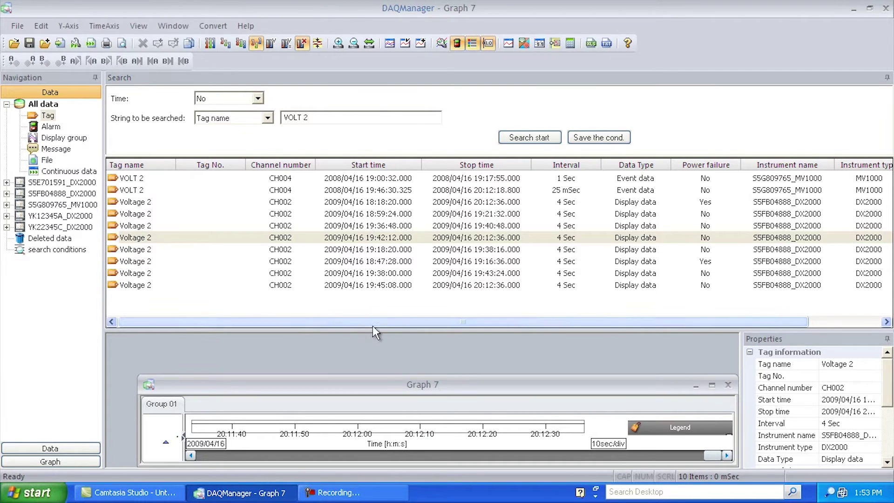
drag(373, 326, 372, 212)
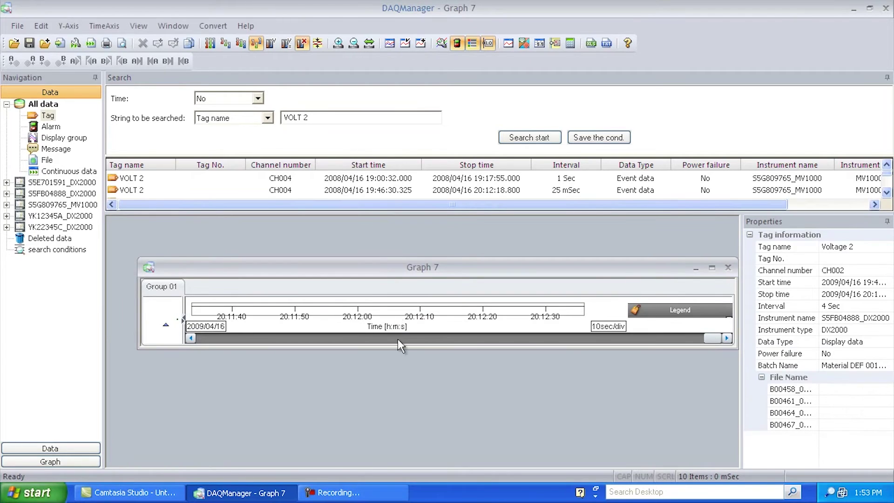
double_click(428, 269)
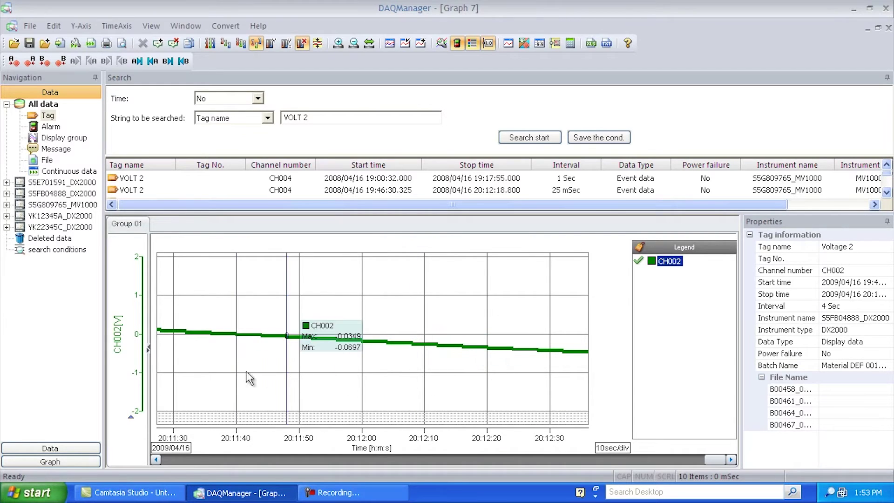
- Move the graph cursor to 20:12:20 and hide the cursor values
key(Right)
key(Right)
key(Right)
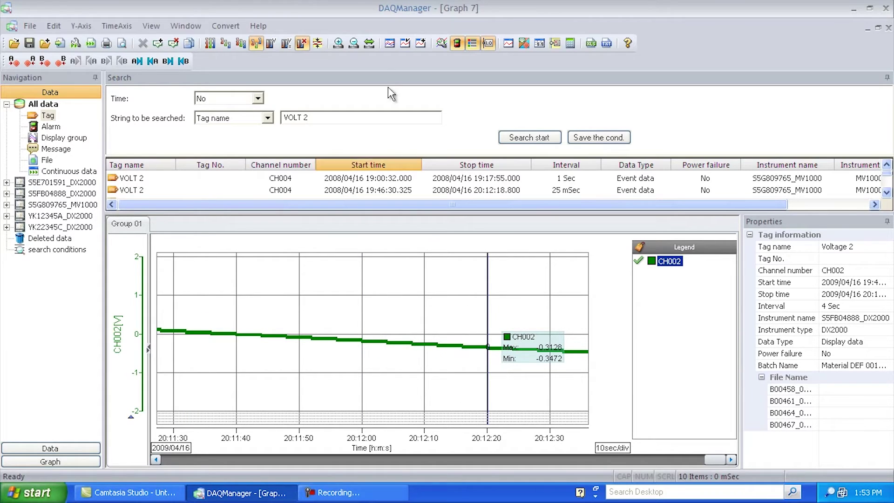
click(489, 47)
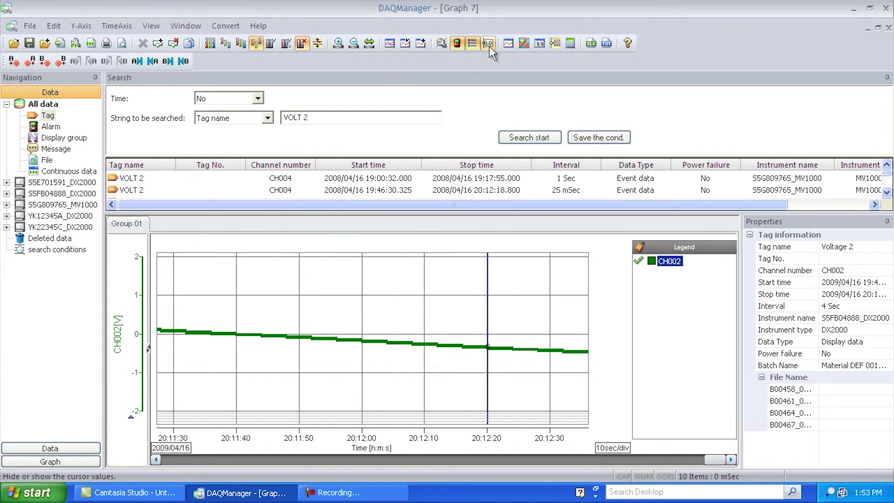
click(490, 46)
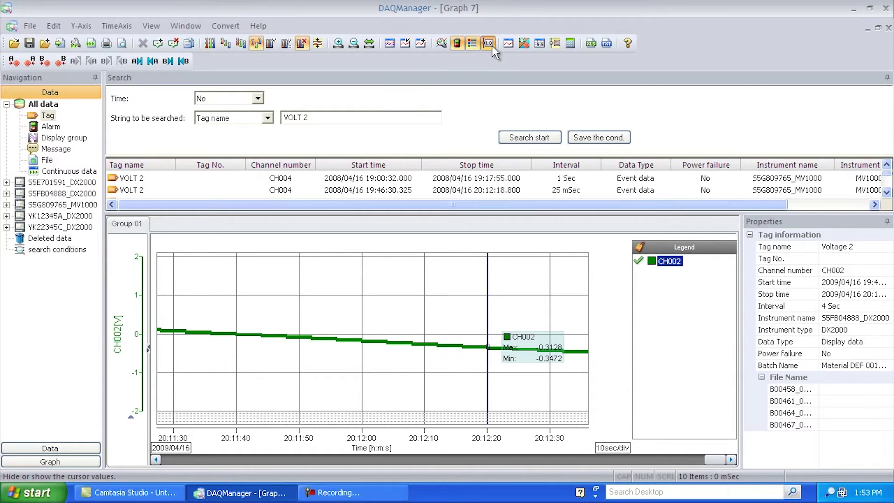
click(492, 46)
- Mark the time span from 20:11:44 to 20:12:20 on the CH002 graph with two cursors and list the data as numeric values
click(262, 390)
click(366, 380)
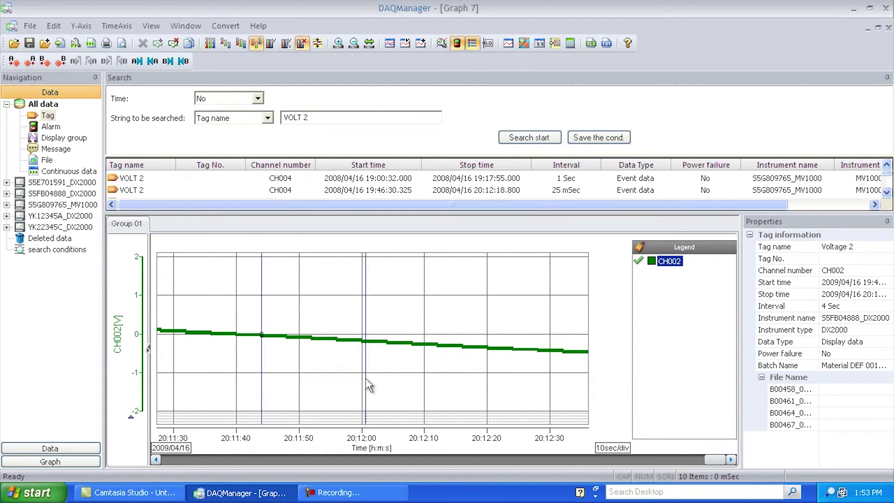
drag(367, 379, 481, 385)
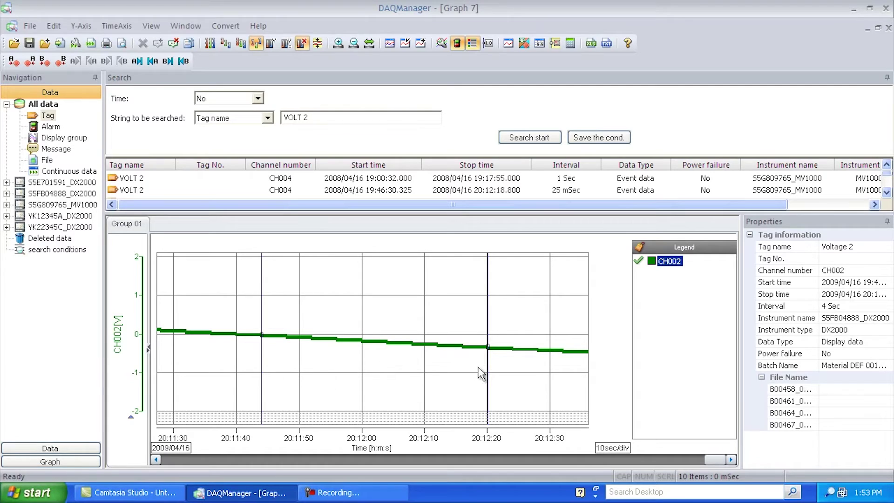
click(536, 46)
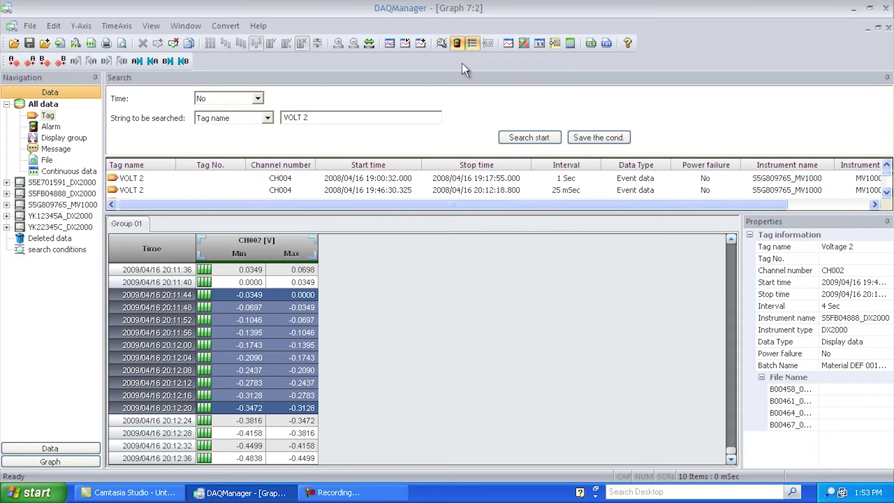
- Return to the CH002 graph, move the cursor to 20:12:12 and view the statistics for that position
click(505, 47)
drag(499, 283, 440, 357)
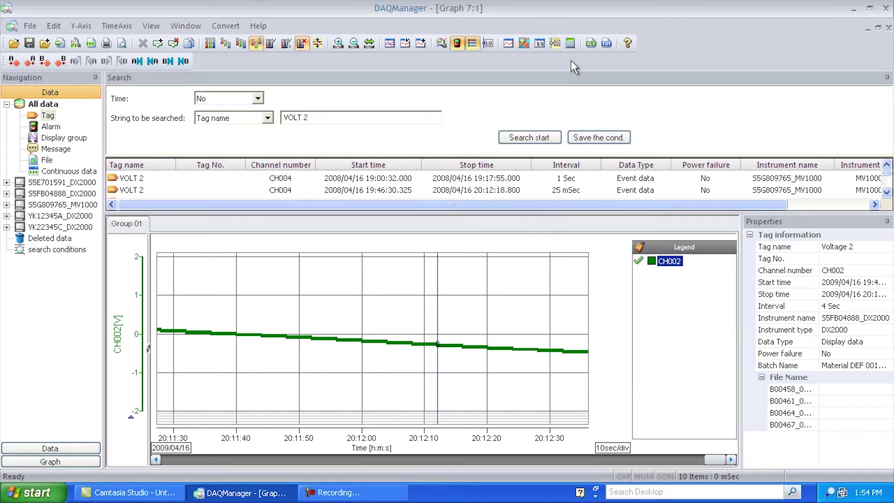
click(570, 43)
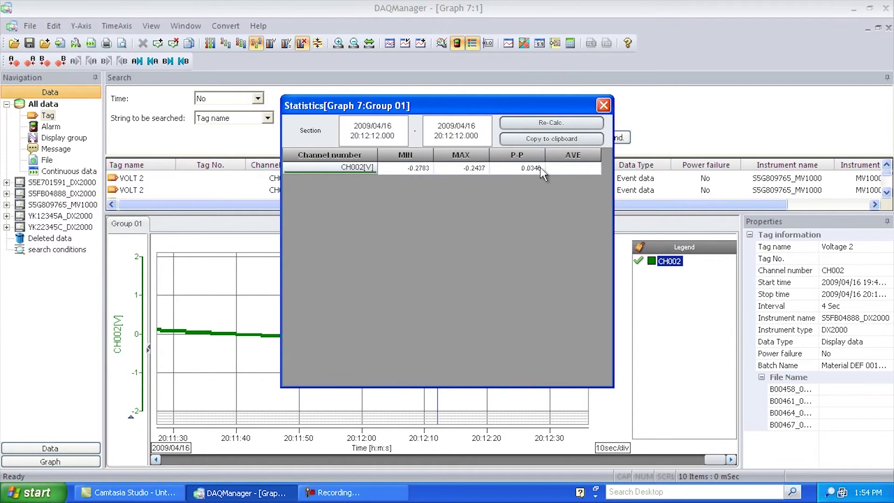
click(603, 106)
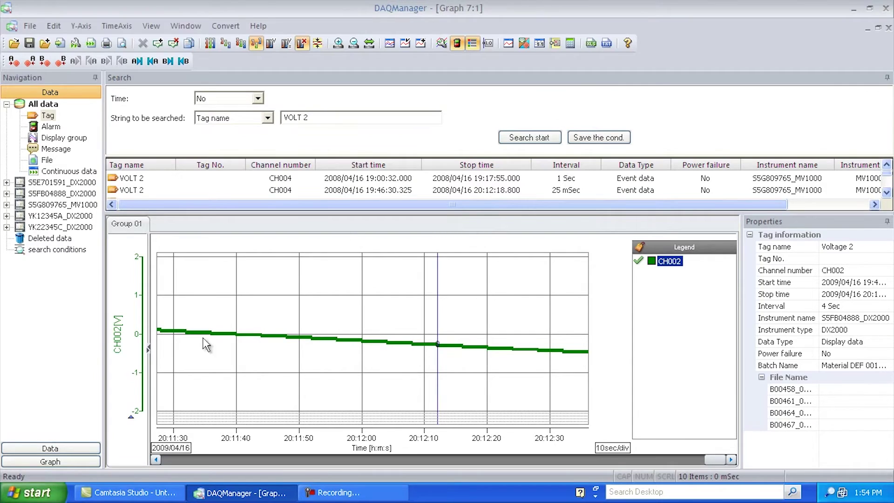
- Mark the span from 20:11:32 to 20:12:08 on the CH002 graph with two cursors and compare their values
click(186, 346)
drag(197, 350, 412, 345)
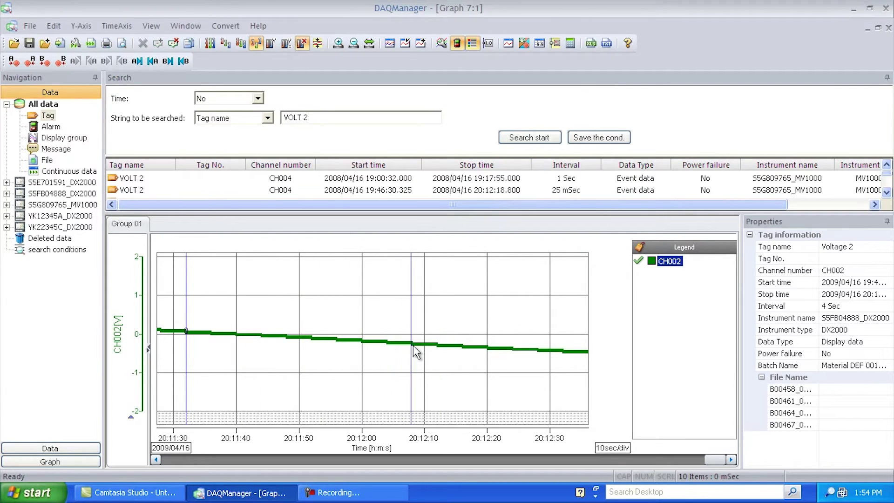
click(552, 45)
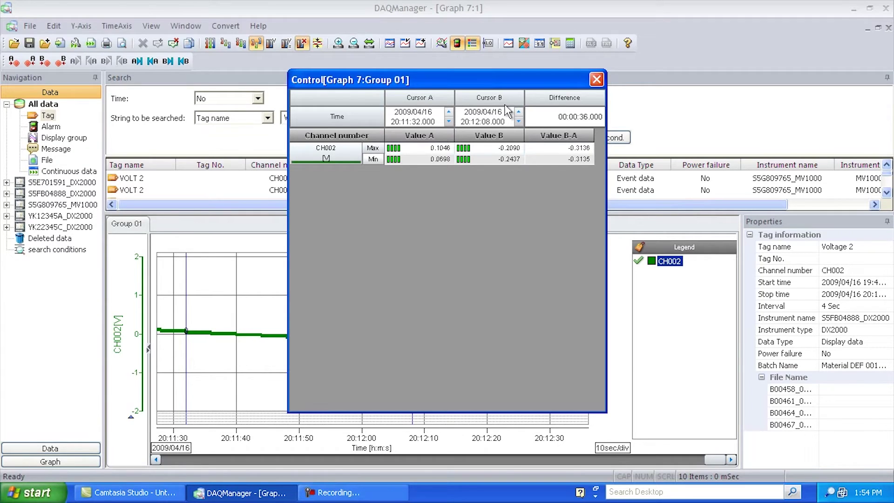
click(595, 79)
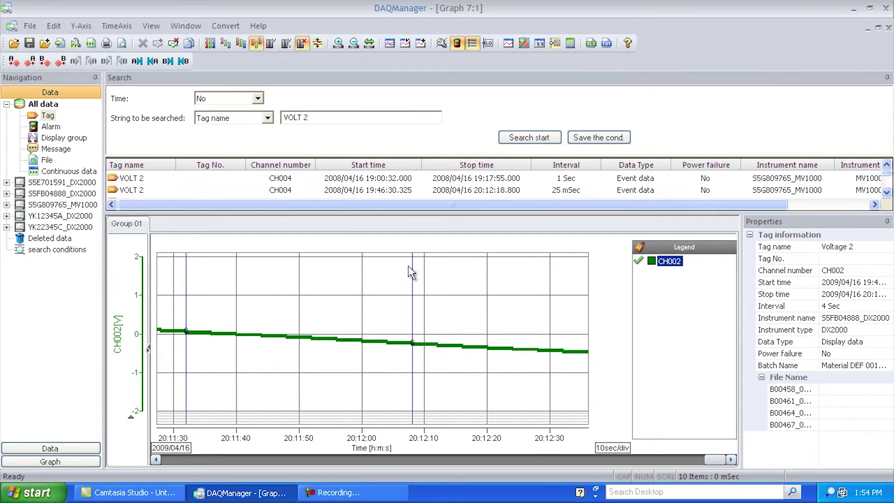
- Tile the Graph 7 graph and numeric windows, and close both without saving the changes
click(186, 26)
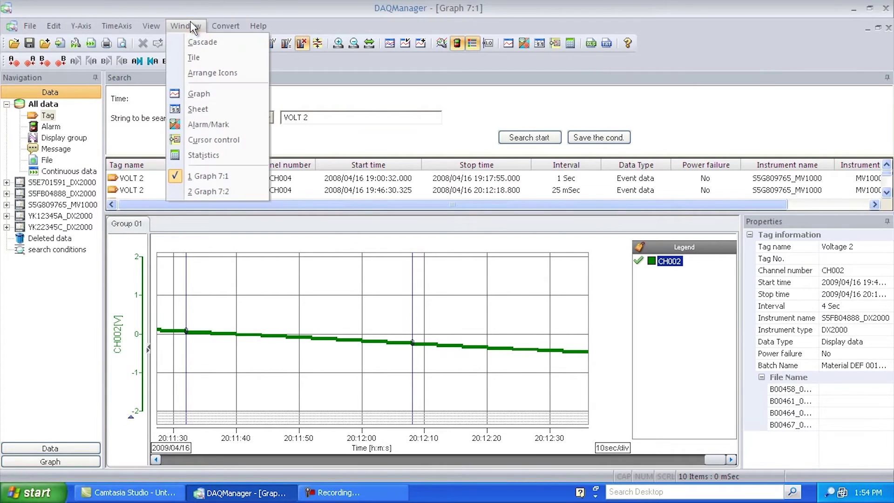
click(221, 57)
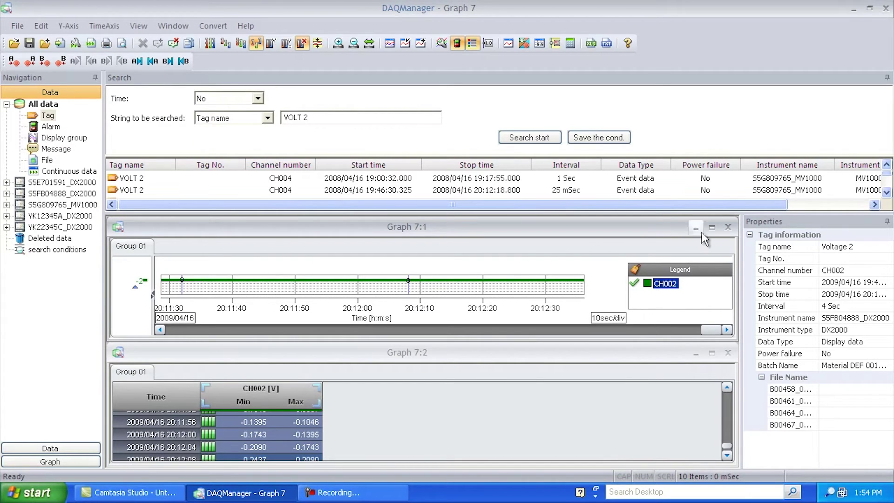
click(728, 353)
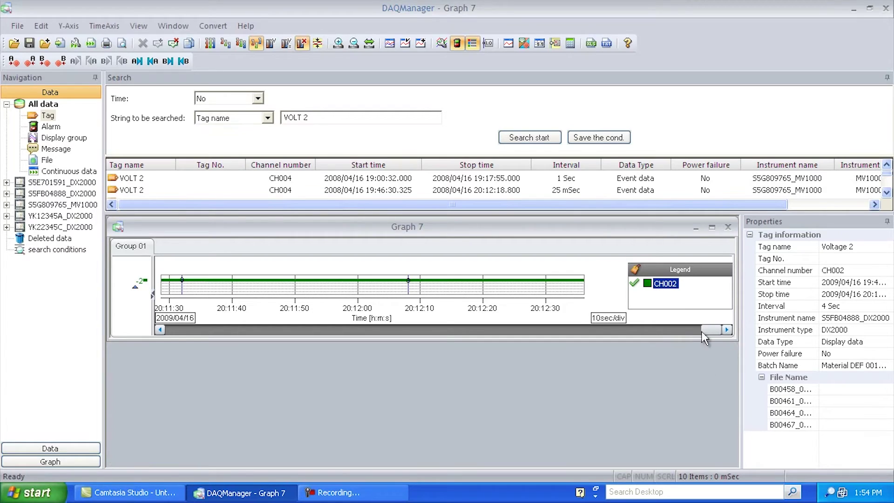
click(727, 228)
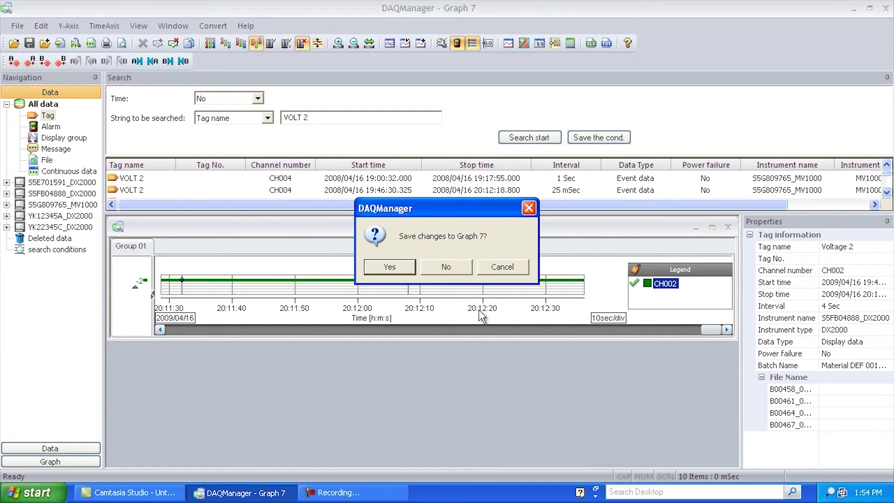
click(450, 268)
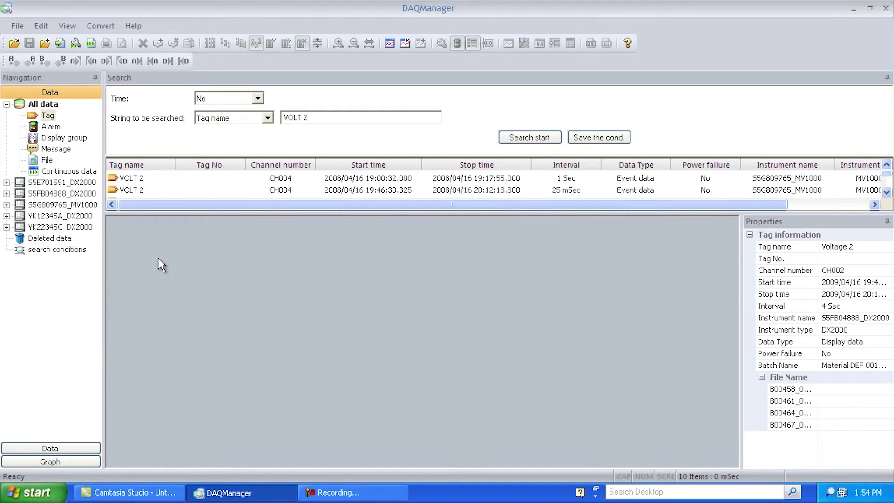
- List the alarms of all data in an enlarged result list and search them by tag name for FIC
click(51, 126)
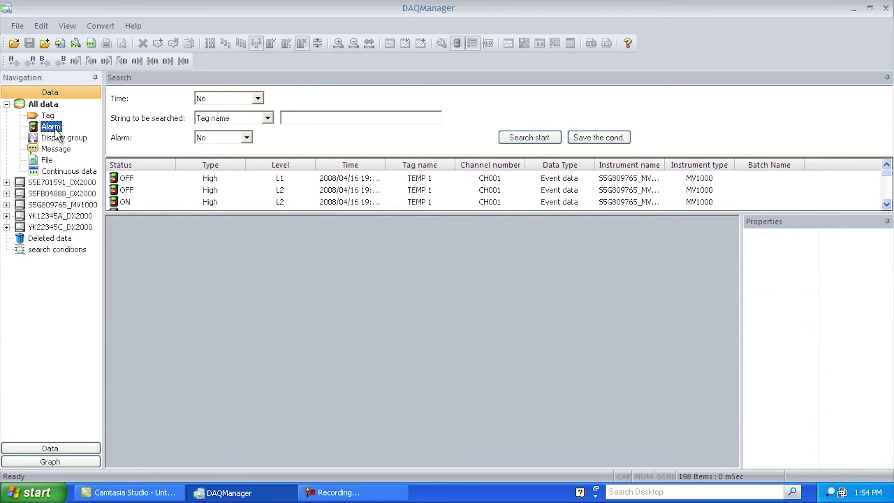
click(342, 119)
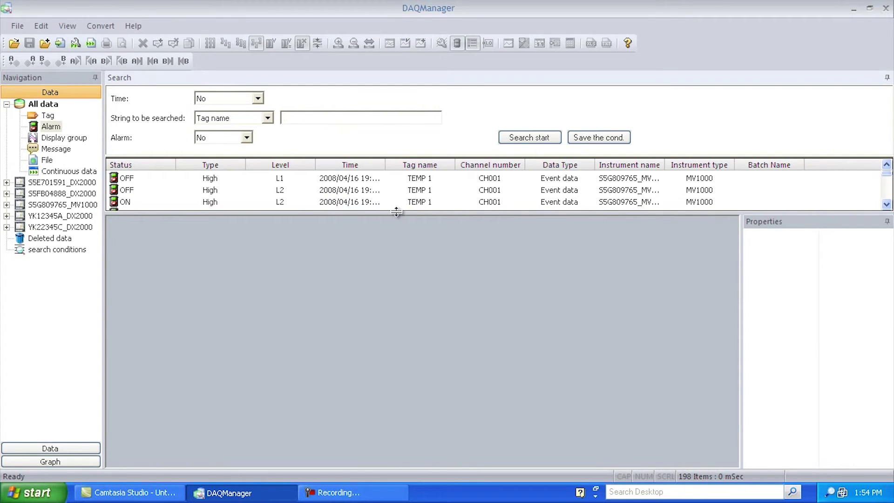
drag(395, 213, 402, 328)
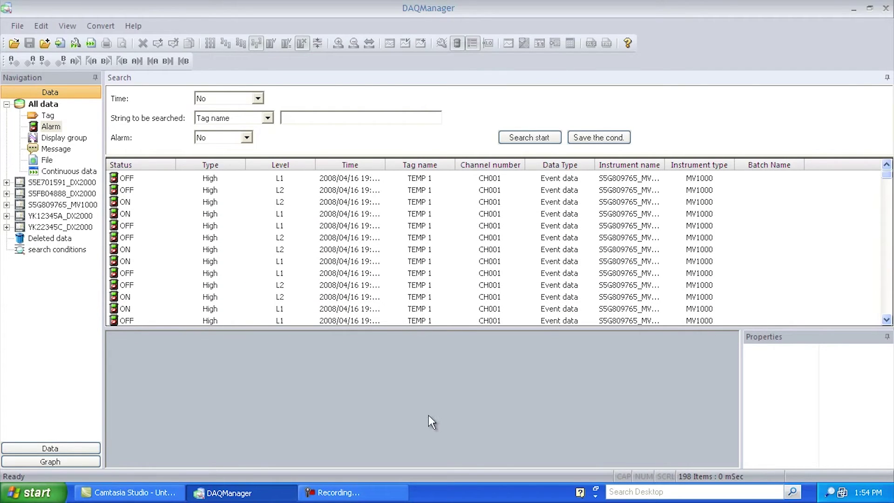
drag(435, 328, 446, 428)
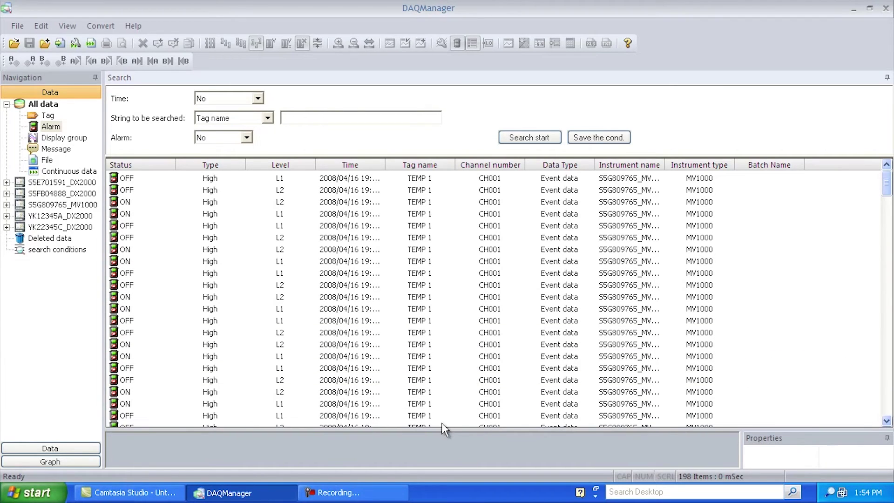
drag(886, 187, 892, 381)
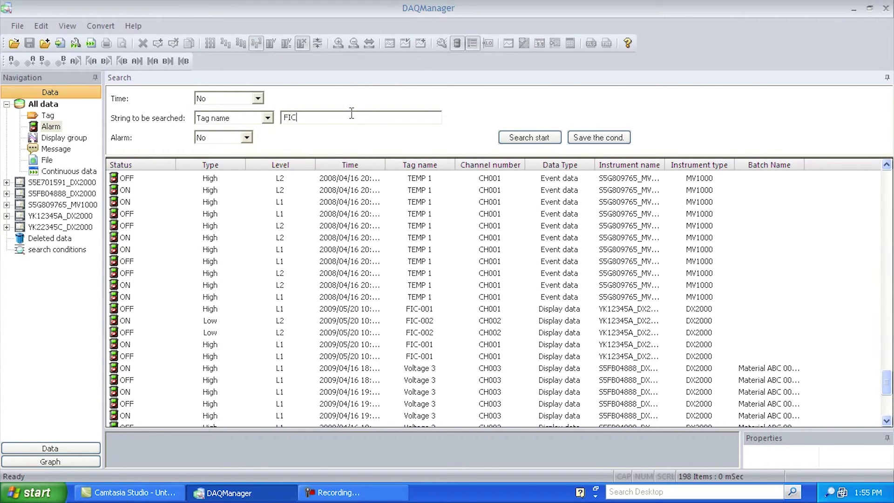
click(554, 138)
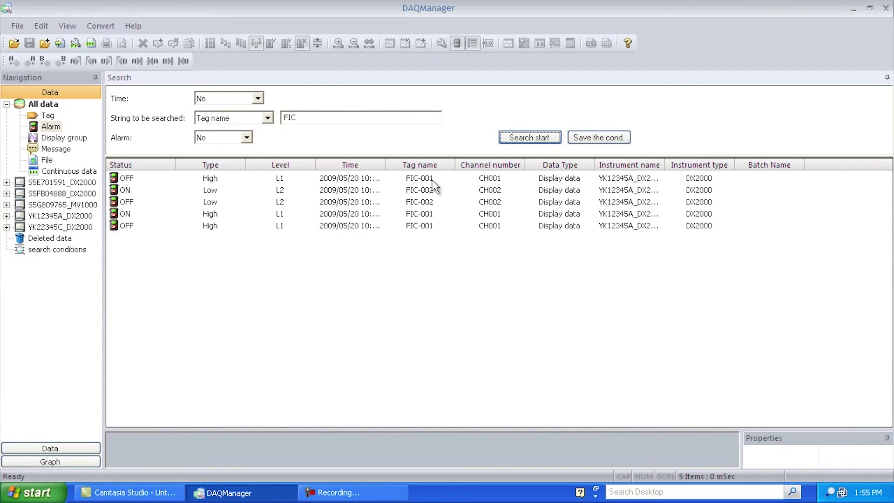
- Graph the FIC-002 low L2 alarm record with status OFF and enlarge the graph to fill the display area
double_click(410, 205)
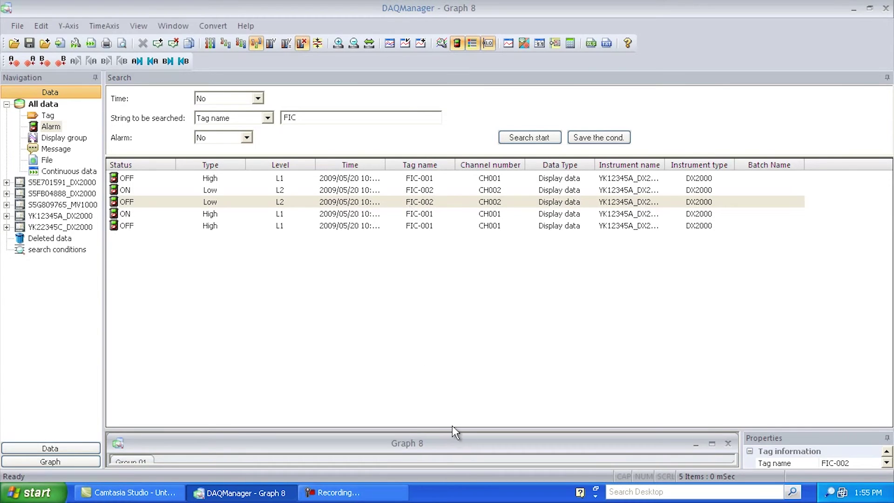
drag(455, 427, 455, 240)
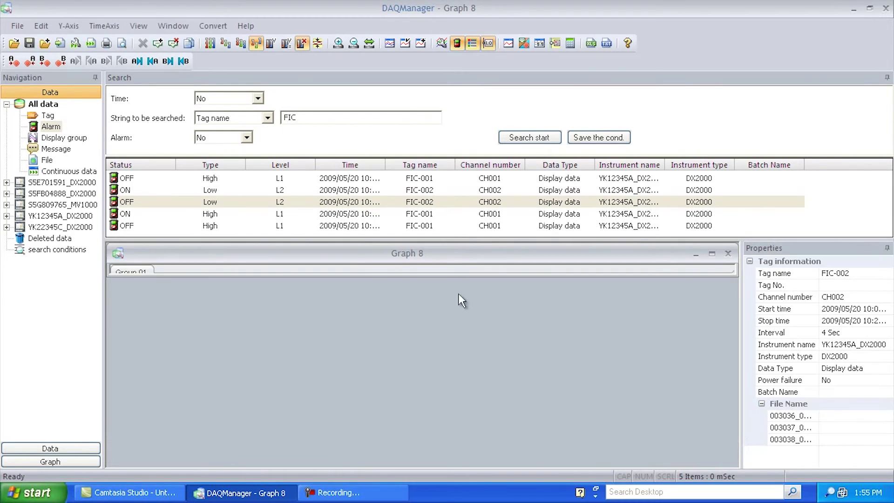
click(710, 254)
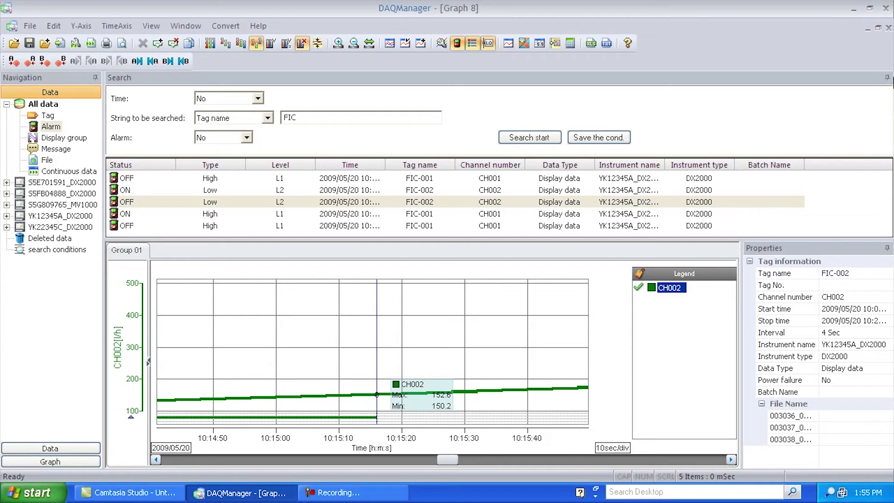
- Try the alarm and legend display toggles, leaving the legend hidden, and open the alarm list for the FIC-002 graph
click(459, 44)
click(462, 44)
click(473, 42)
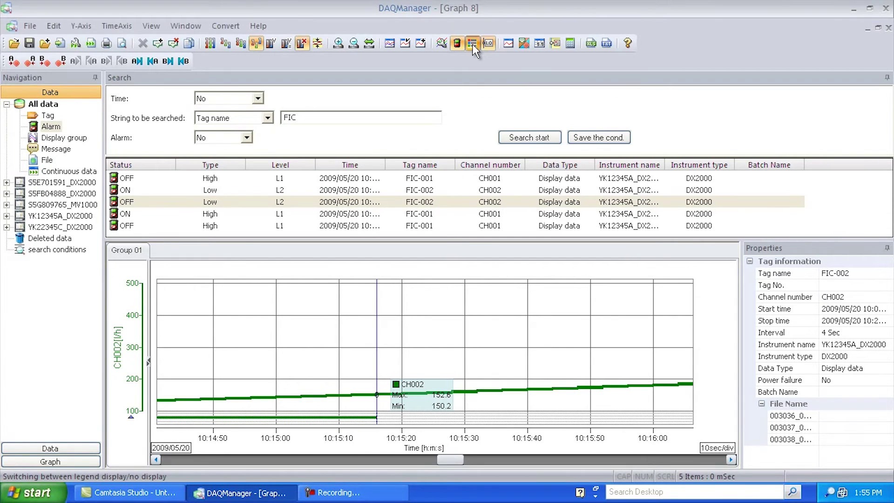
click(472, 44)
click(472, 43)
click(472, 44)
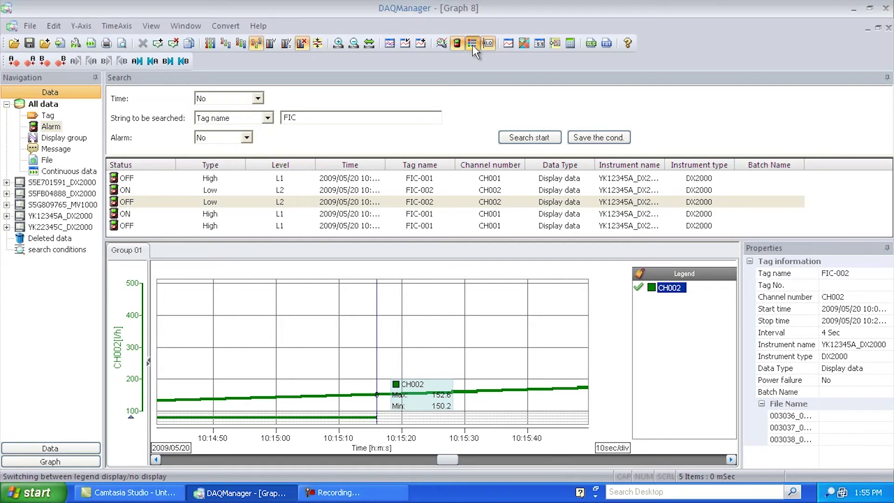
click(472, 45)
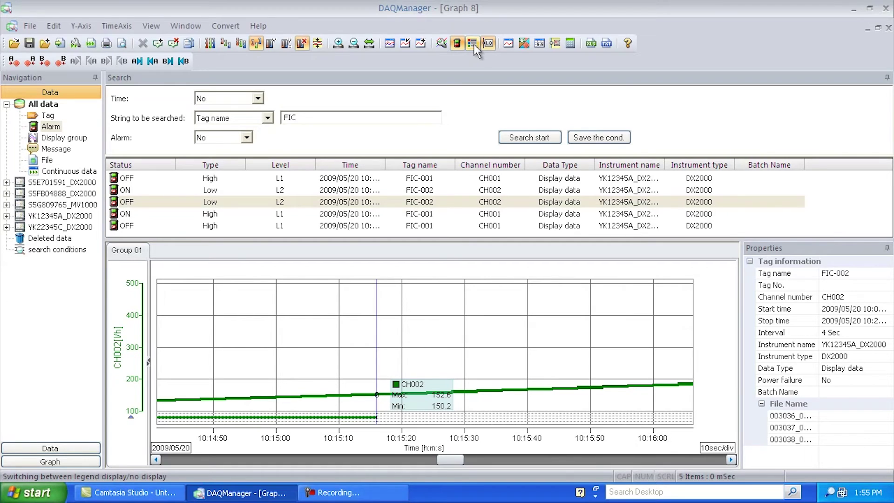
click(521, 44)
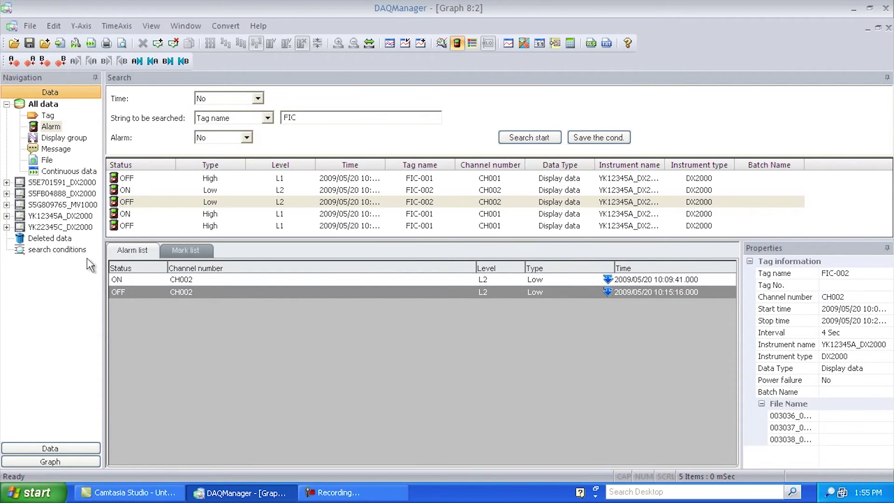
- Search the messages of all data for Yokogawa and graph the matching message record
click(65, 151)
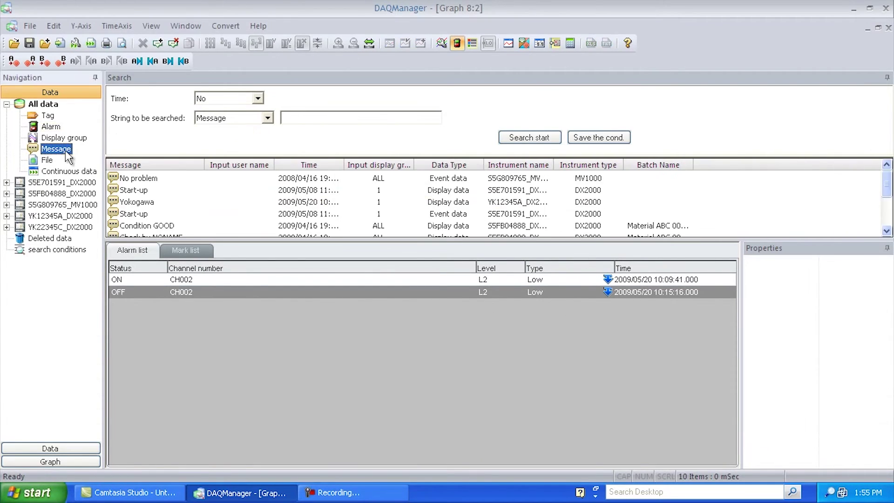
click(317, 114)
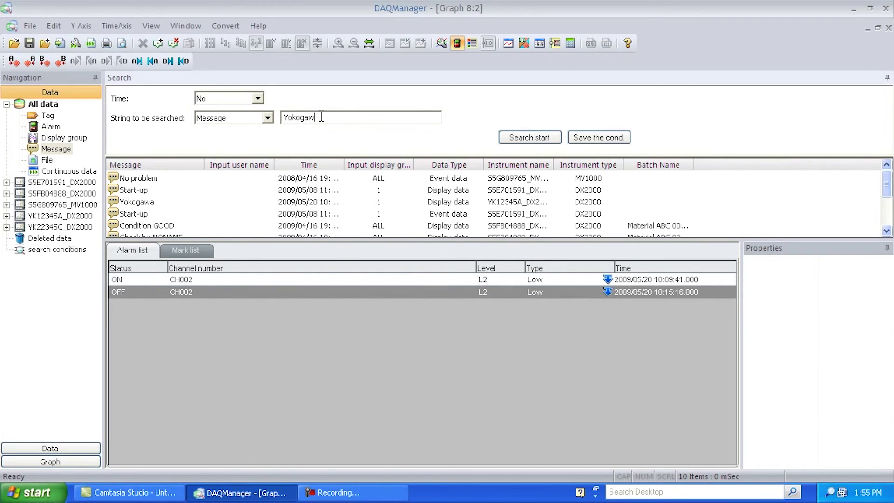
click(536, 140)
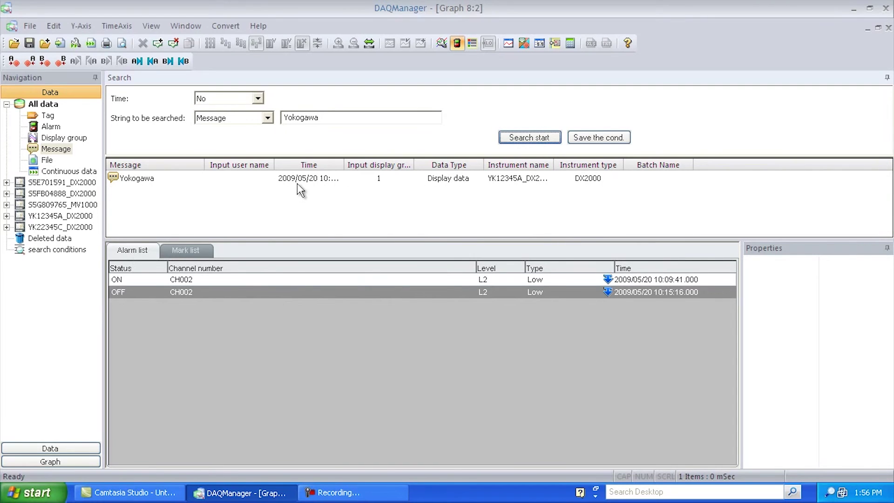
double_click(304, 181)
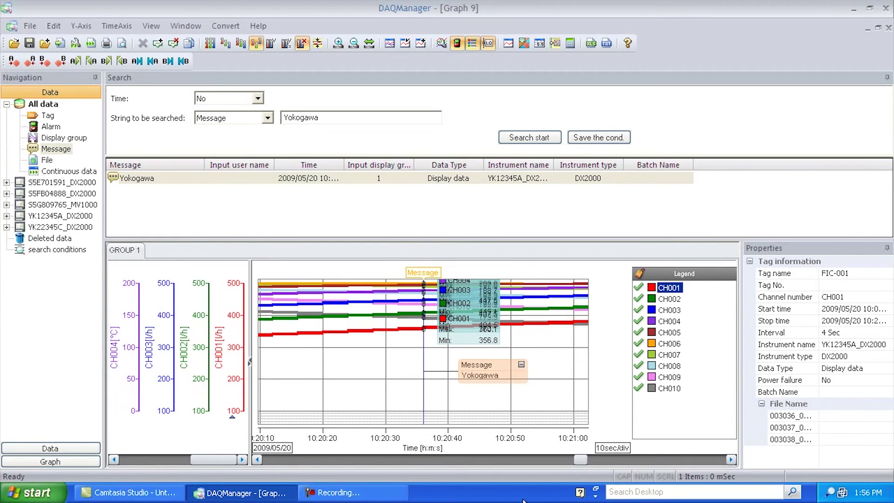
- Hide channels CH005 through CH010 on the GROUP 1 graph, keeping CH001 to CH004 displayed
click(639, 389)
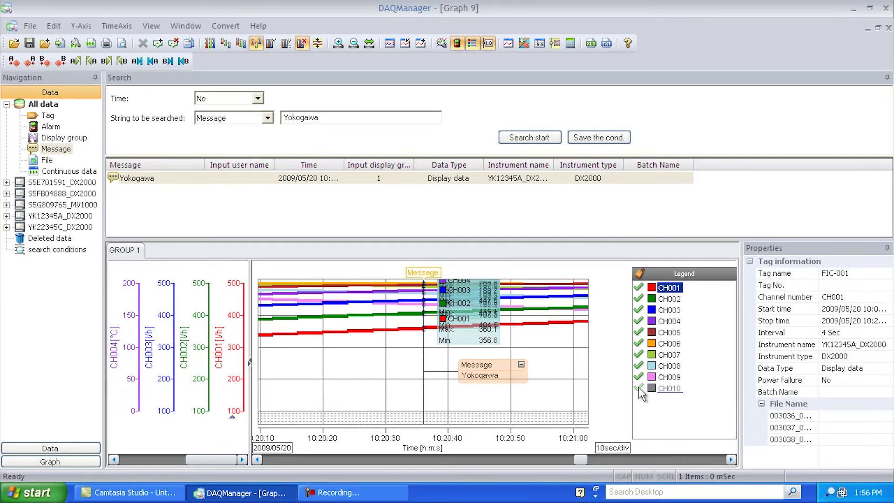
click(639, 377)
click(639, 366)
click(640, 355)
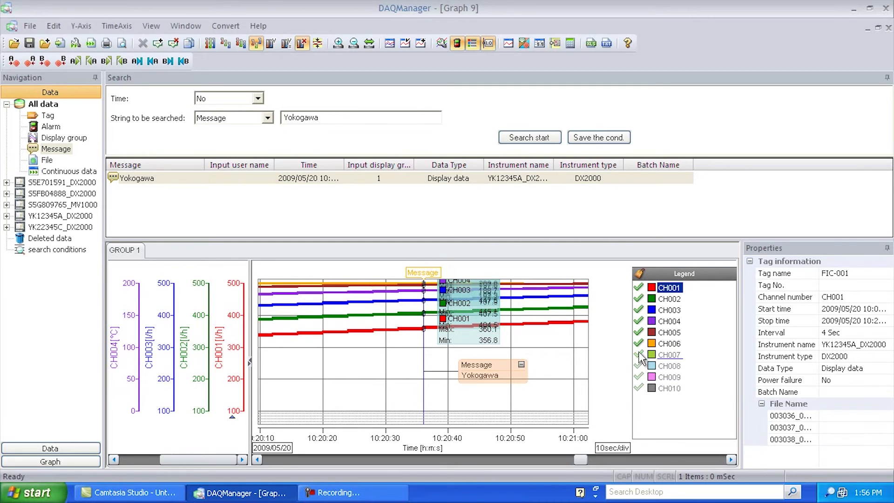
click(639, 344)
click(639, 333)
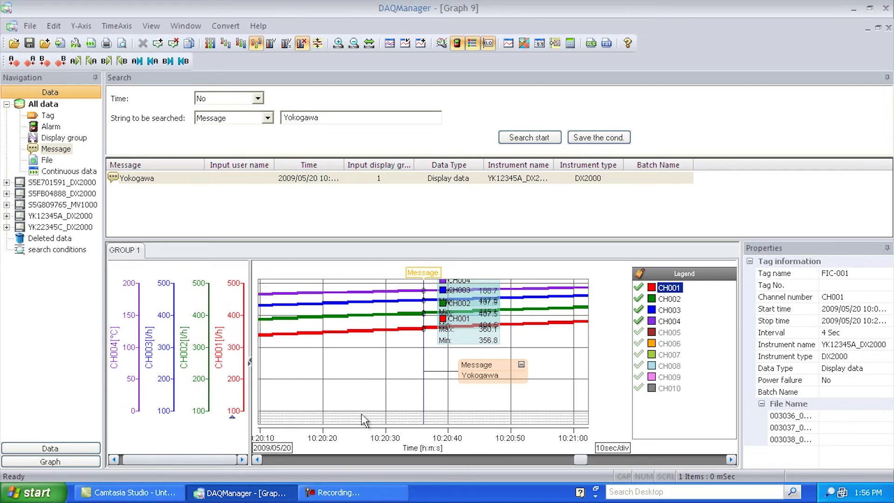
- Shrink the Y-axis area to show only the CH001 scale, and select CH002 followed by CH003 in the legend
drag(250, 366, 93, 380)
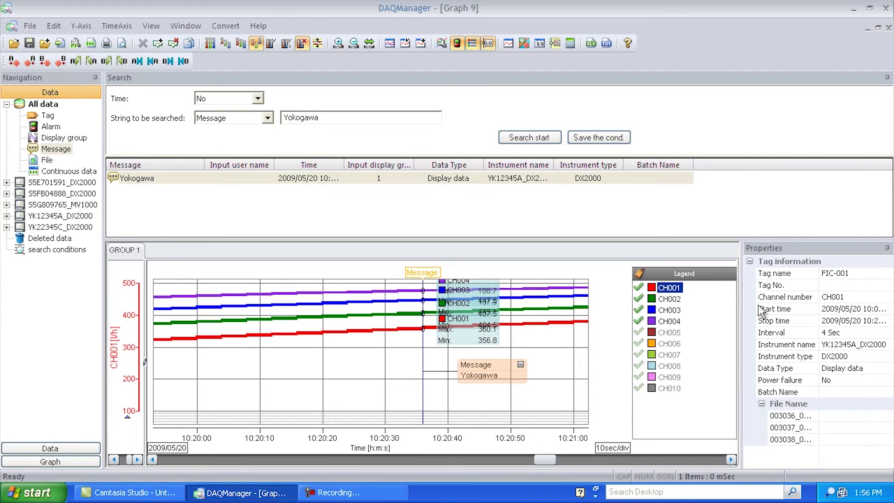
click(669, 298)
click(669, 309)
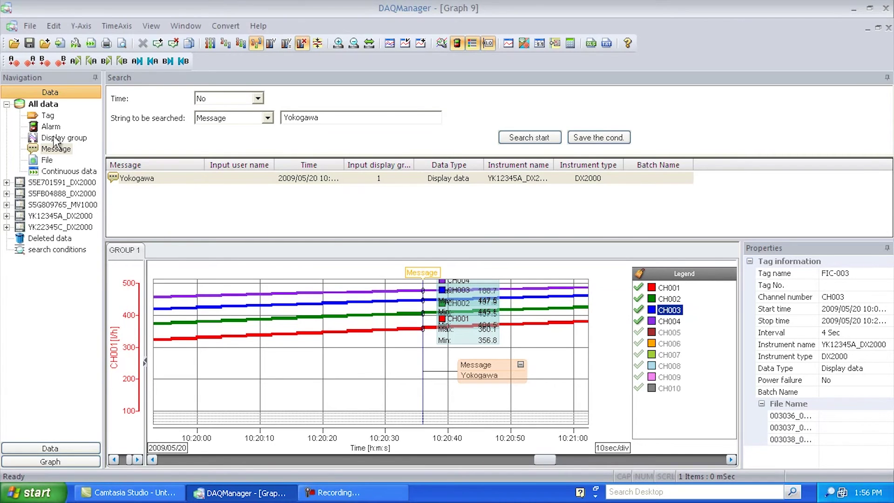
- Collapse the All data group and list the alarms of the instrument S5E701591_DX2000
click(7, 104)
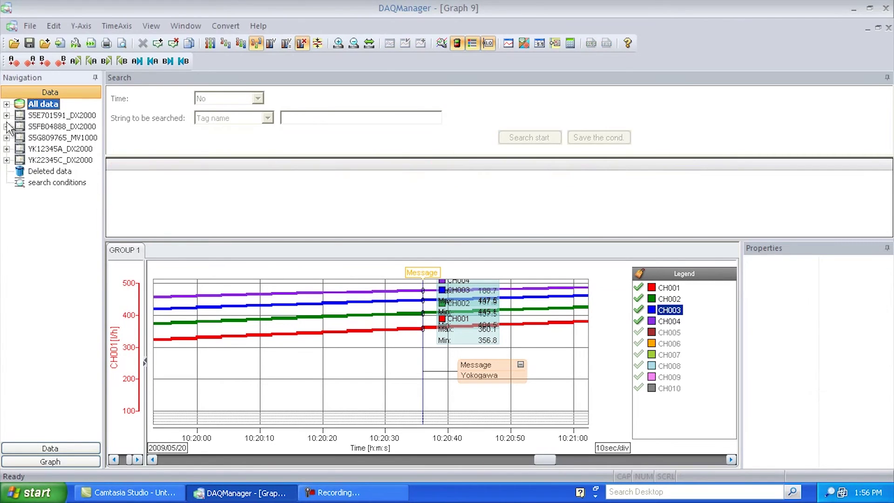
click(6, 115)
click(50, 138)
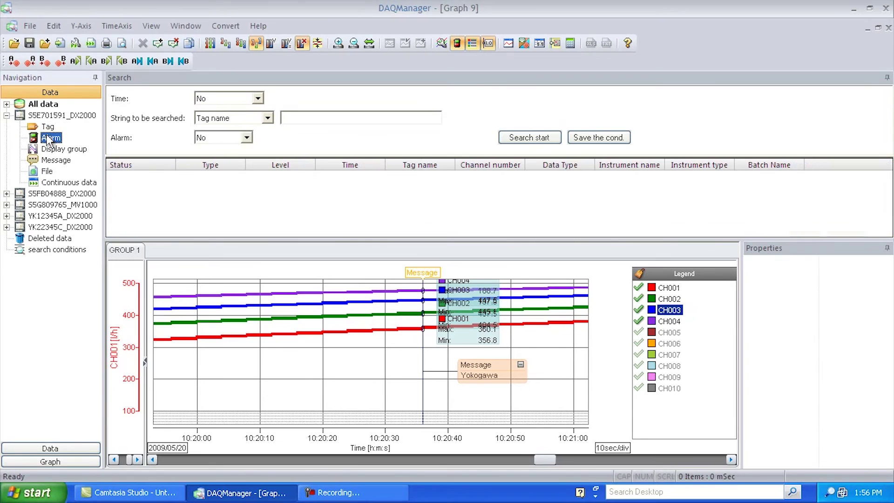
- Browse the display group, message, file and continuous data lists of the instrument S5E701591_DX2000, and return to its alarm list
click(51, 149)
click(51, 160)
click(49, 172)
click(52, 183)
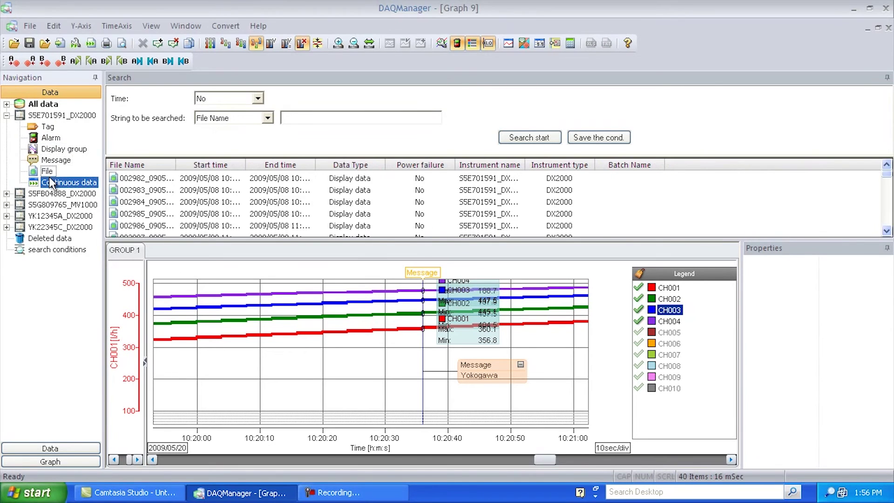
click(51, 138)
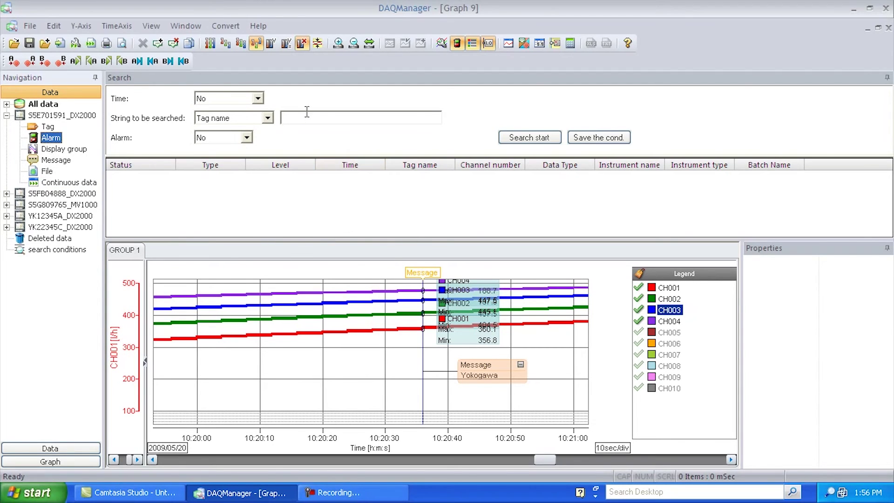
- Try the Relative time and Date and time options for the alarm search's time condition, and set it to Last 30 days
click(257, 99)
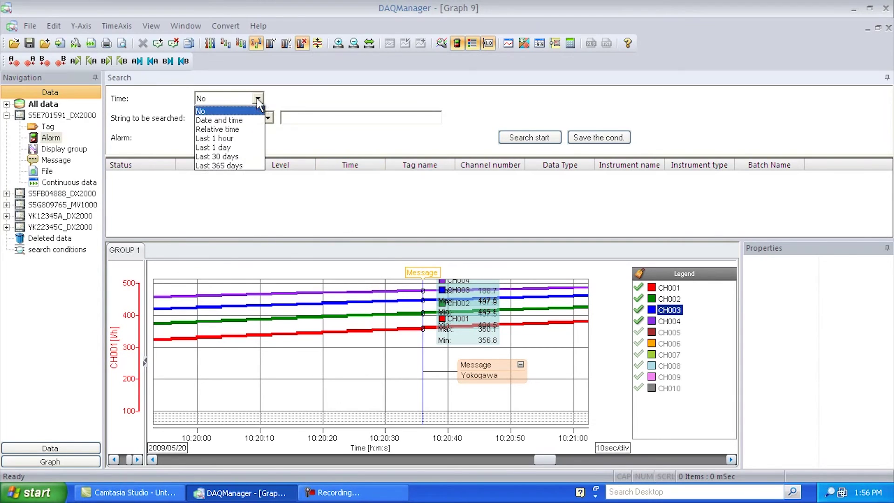
click(217, 129)
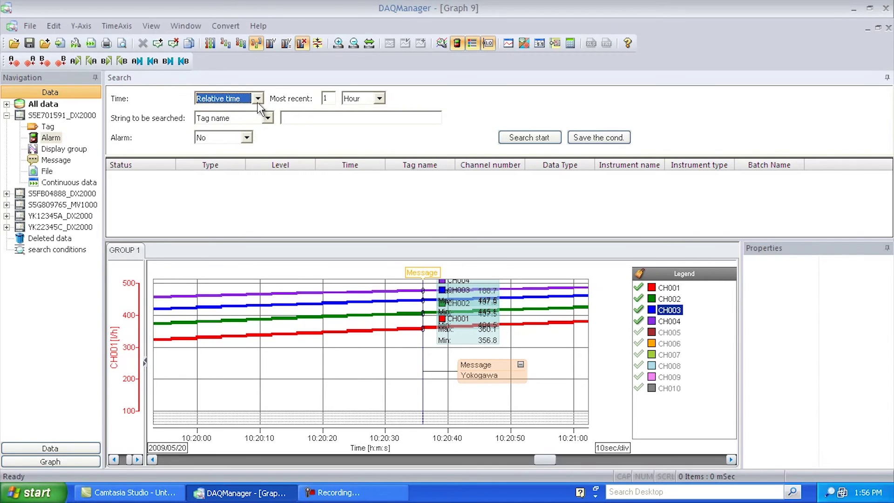
click(257, 99)
click(244, 120)
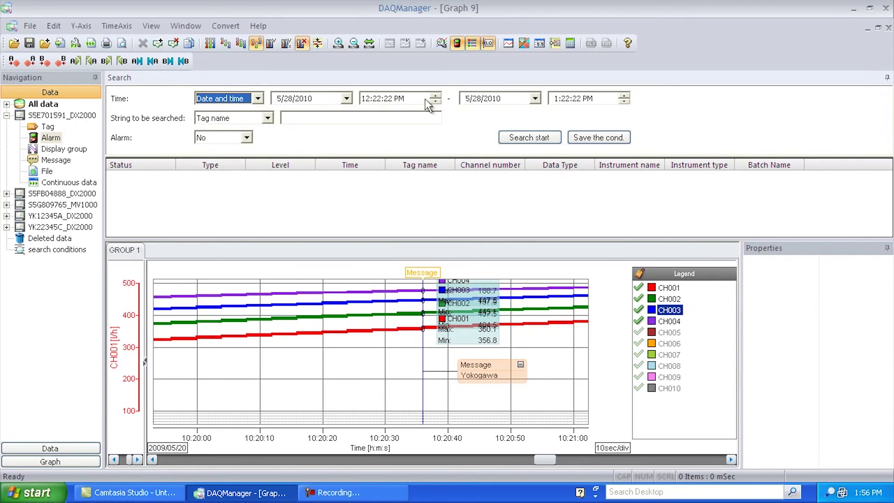
click(257, 99)
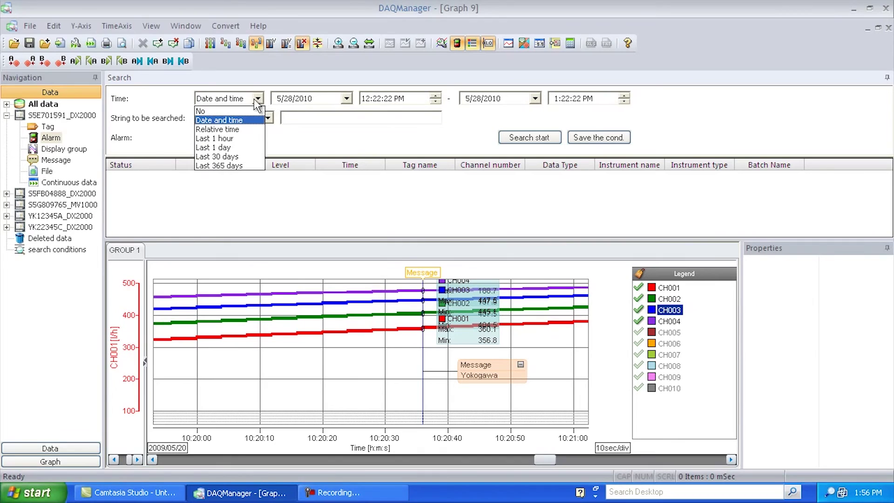
click(235, 156)
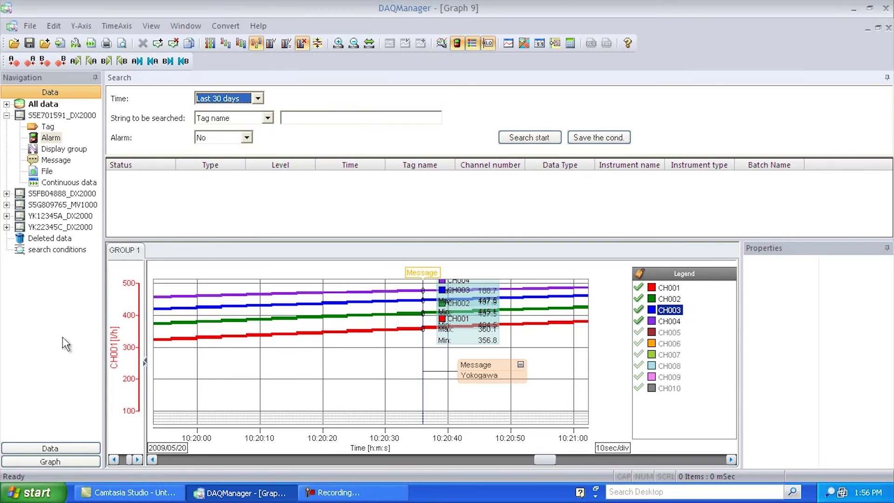
- Move the cursor to several times on the GROUP 1 graph and leave it at about 10:20:08
click(306, 366)
click(206, 370)
click(343, 371)
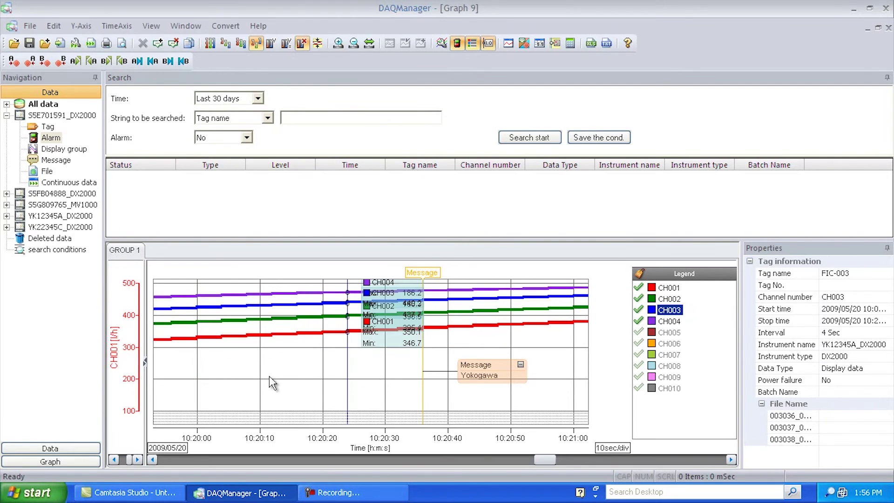
drag(269, 377, 203, 382)
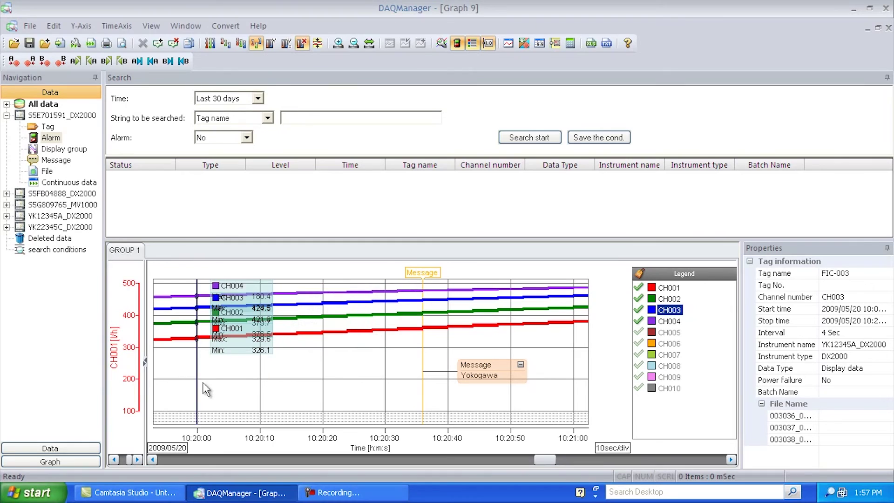
click(252, 386)
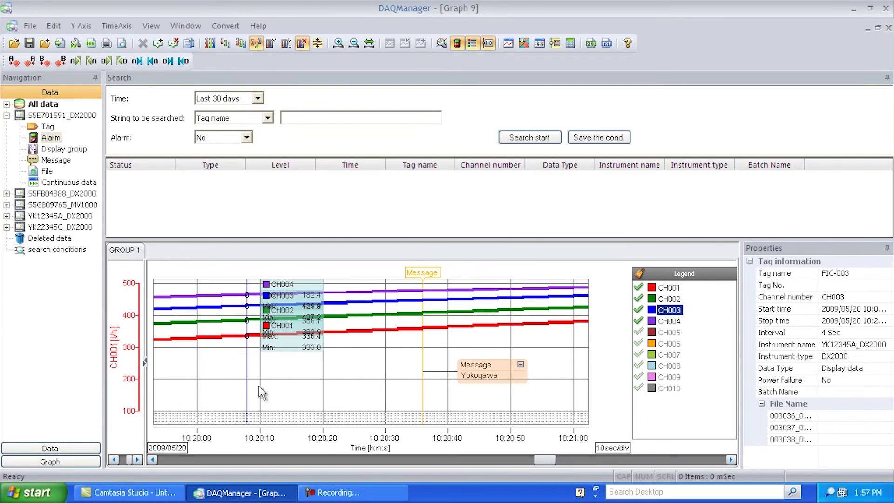
- Append a mark at the cursor titled Network Group Issue with the comment Talk to IT
click(159, 45)
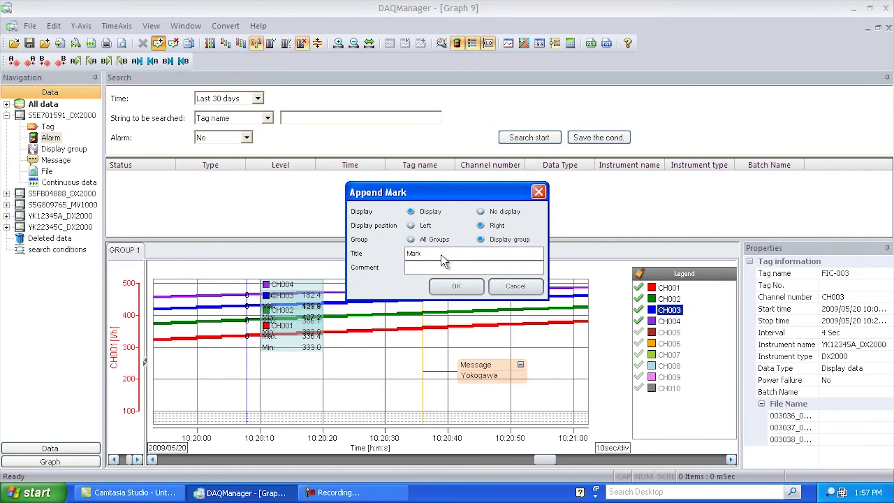
text(Network Group Issue)
click(456, 267)
click(480, 288)
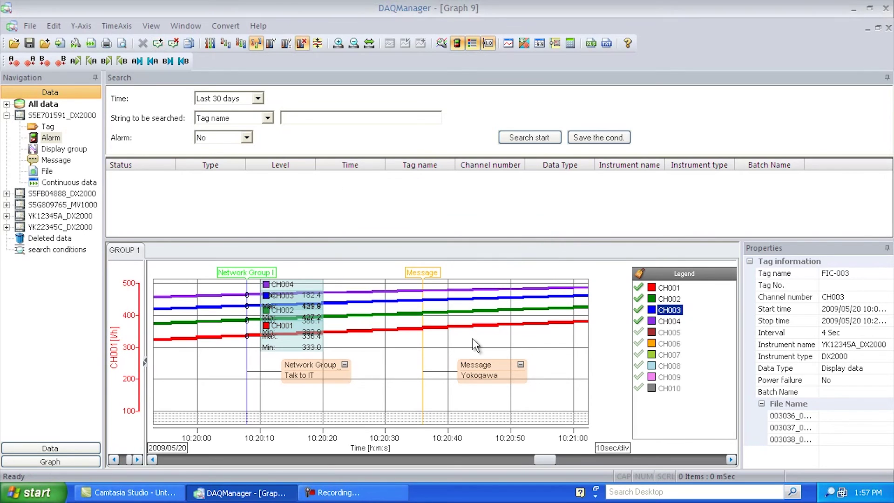
- Save the marked graph under the name IT Issue 2
click(31, 27)
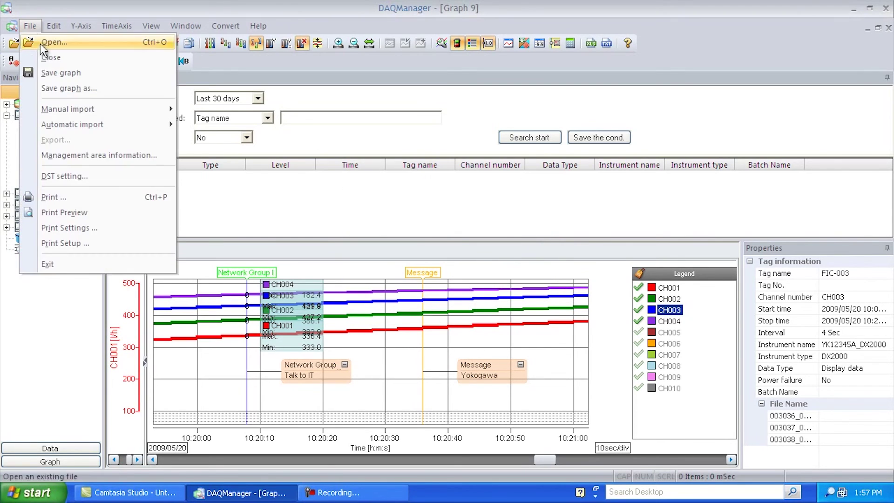
click(54, 87)
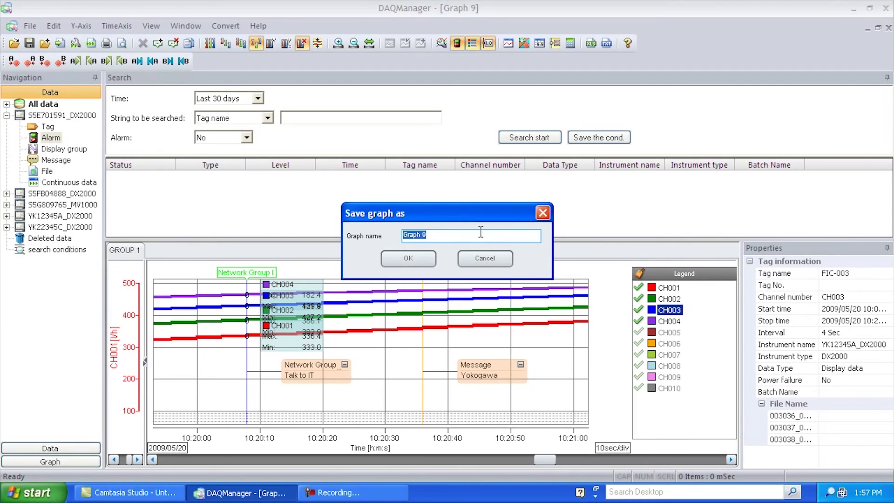
text(IT Issue 2)
click(425, 262)
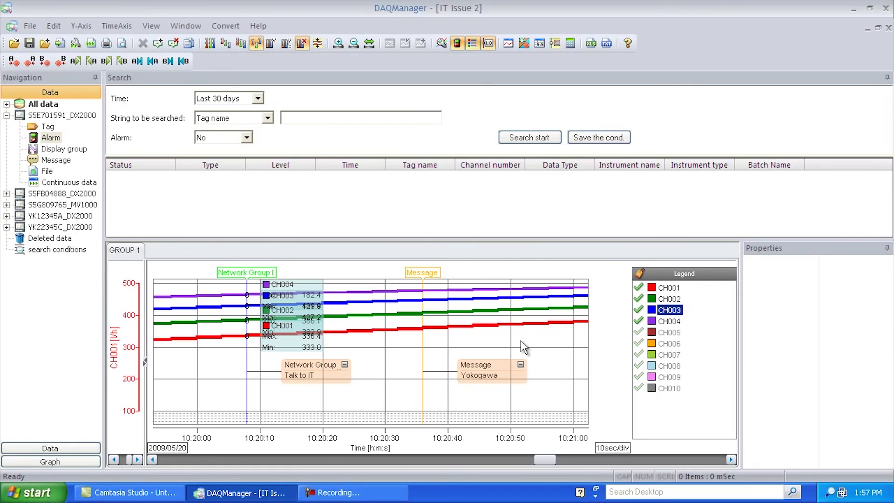
- List the saved graphs and search their marks for Yokogawa
click(88, 462)
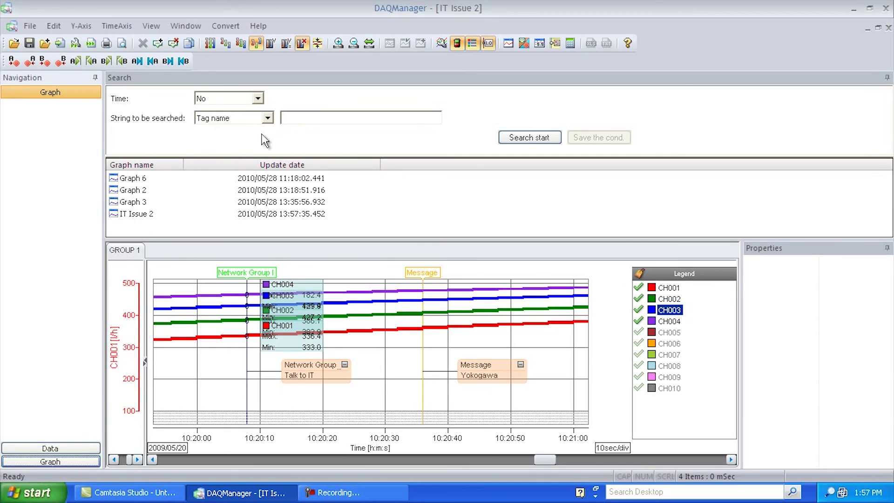
click(268, 119)
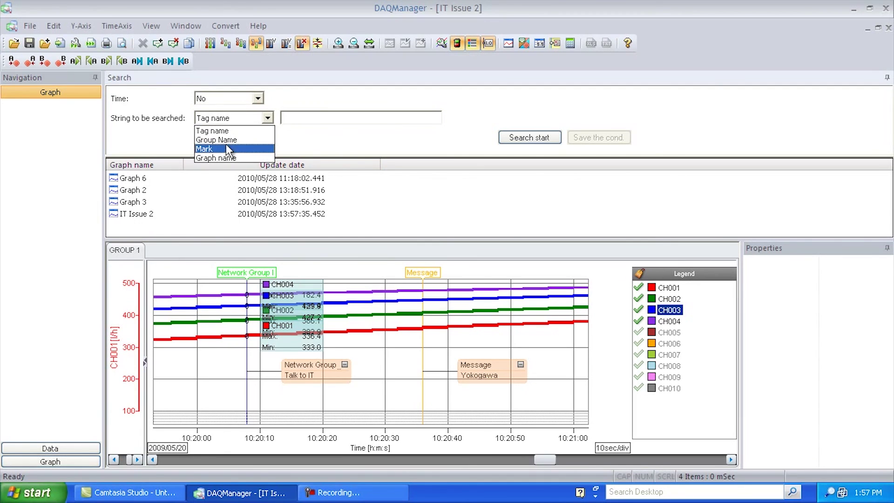
click(226, 144)
click(286, 120)
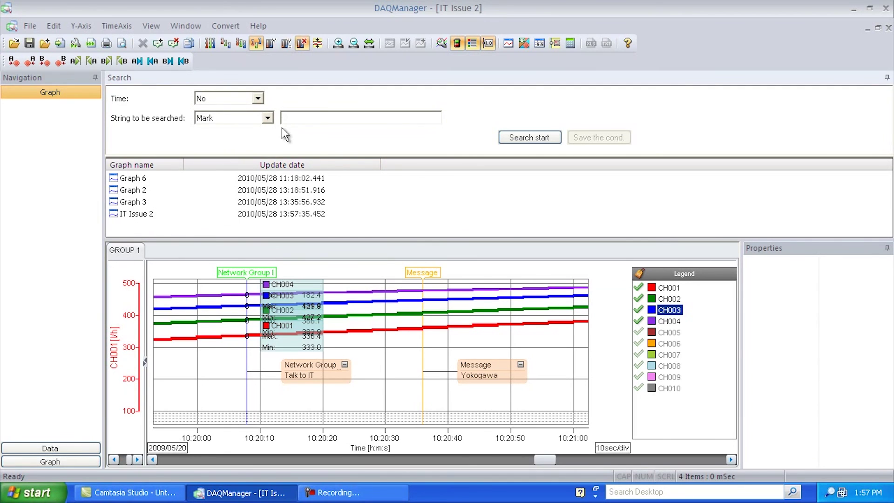
text(Yokogawa)
click(512, 139)
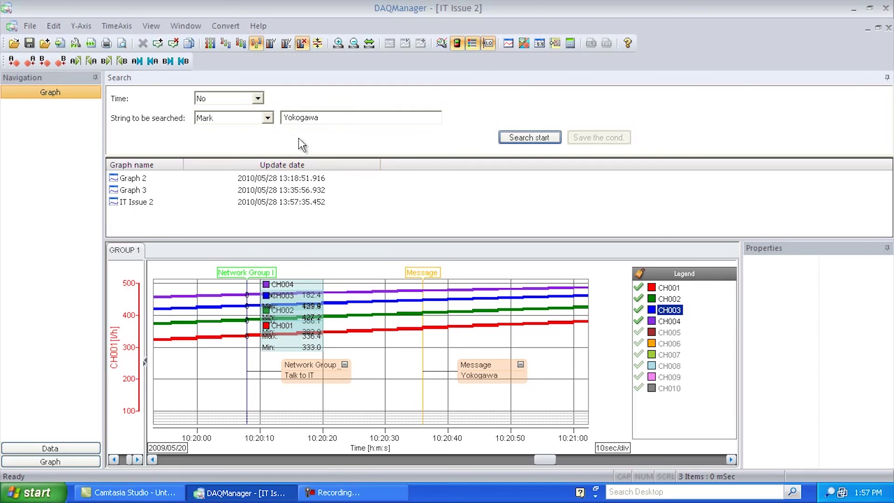
- Search the saved graphs' marks for IT and open the graph IT Issue 2
click(330, 115)
key(BackSpace)
key(BackSpace)
key(BackSpace)
key(BackSpace)
key(BackSpace)
key(BackSpace)
text(IT)
click(544, 138)
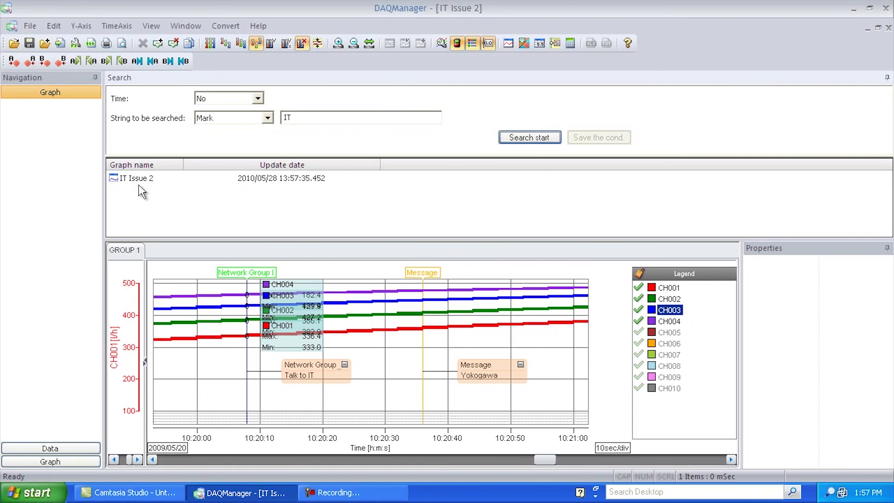
double_click(138, 177)
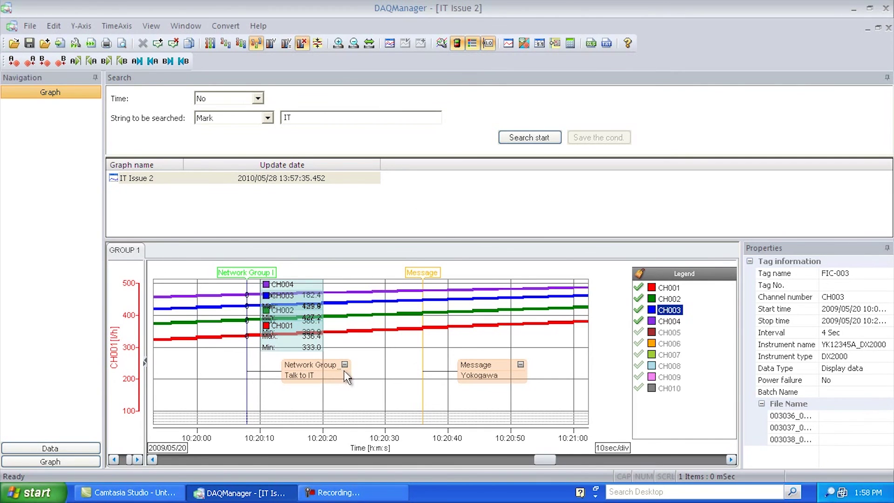
- Review the general display settings of GROUP 1, including channel scales, trips and colors, and cancel the dialog
click(360, 47)
click(340, 44)
click(151, 27)
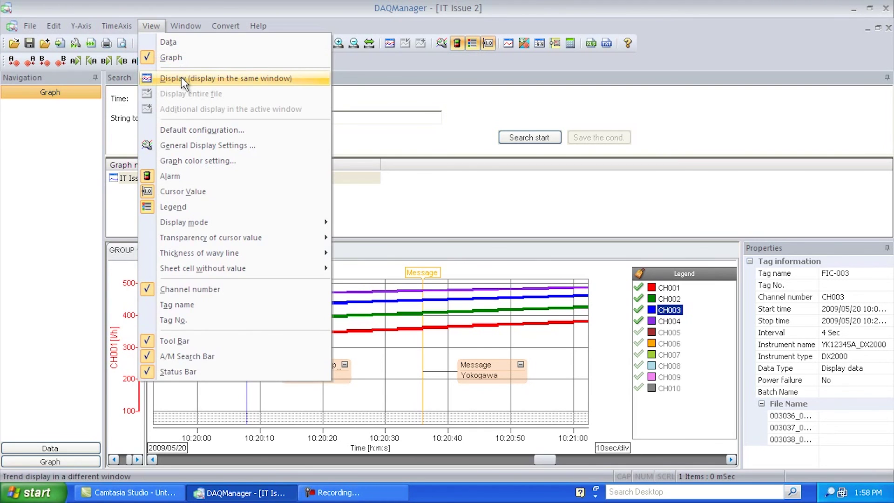
click(202, 145)
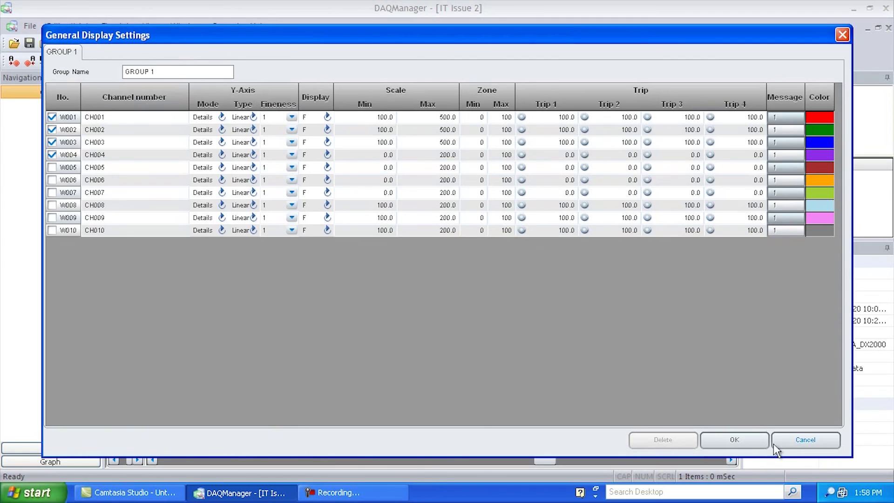
click(792, 437)
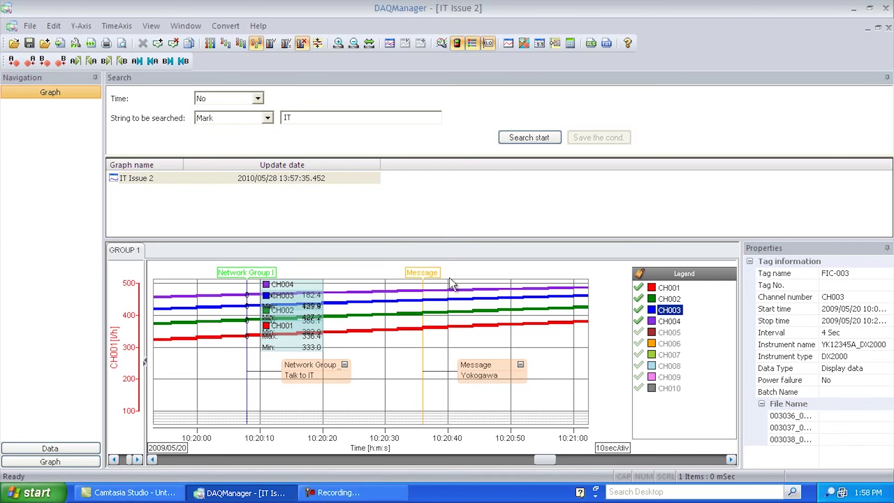
click(374, 497)
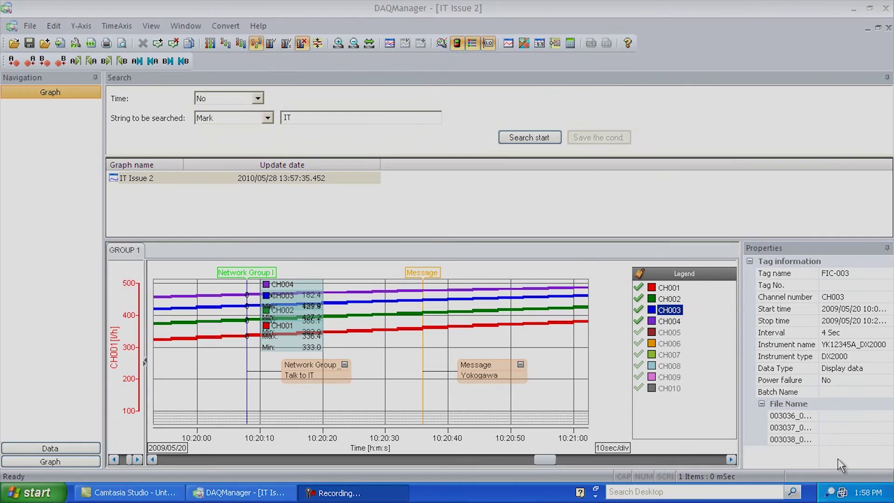